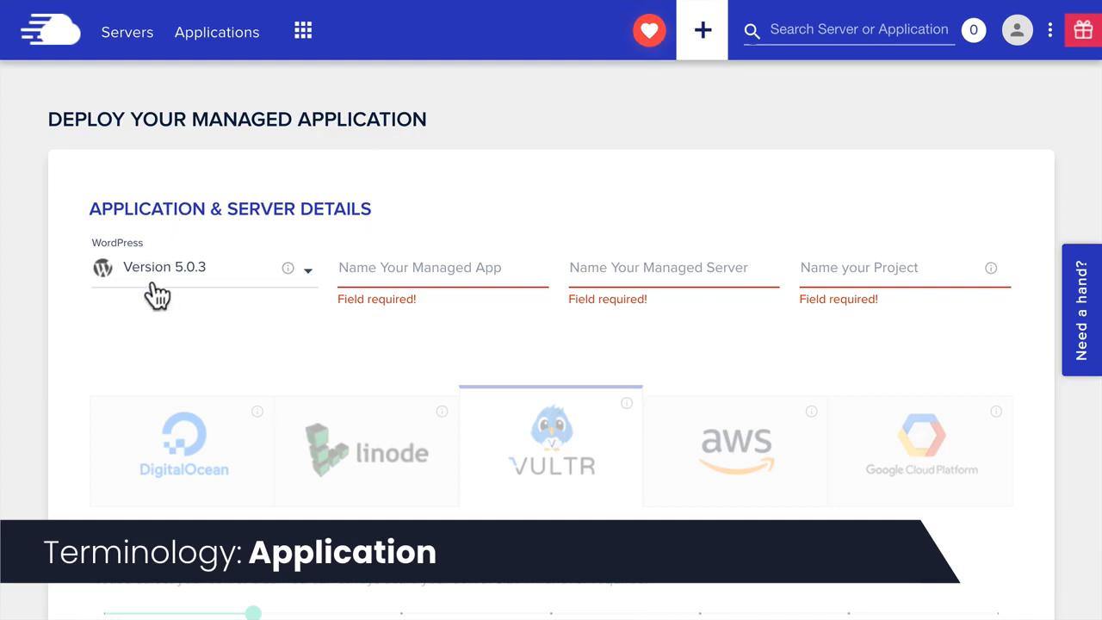
- Review the available applications and choose WordPress Version 5.0.3 for the deployment
{"action": "left_click", "coordinate": [241, 285]}
{"action": "scroll", "coordinate": [297, 378], "scroll_direction": "down", "scroll_amount": 5}
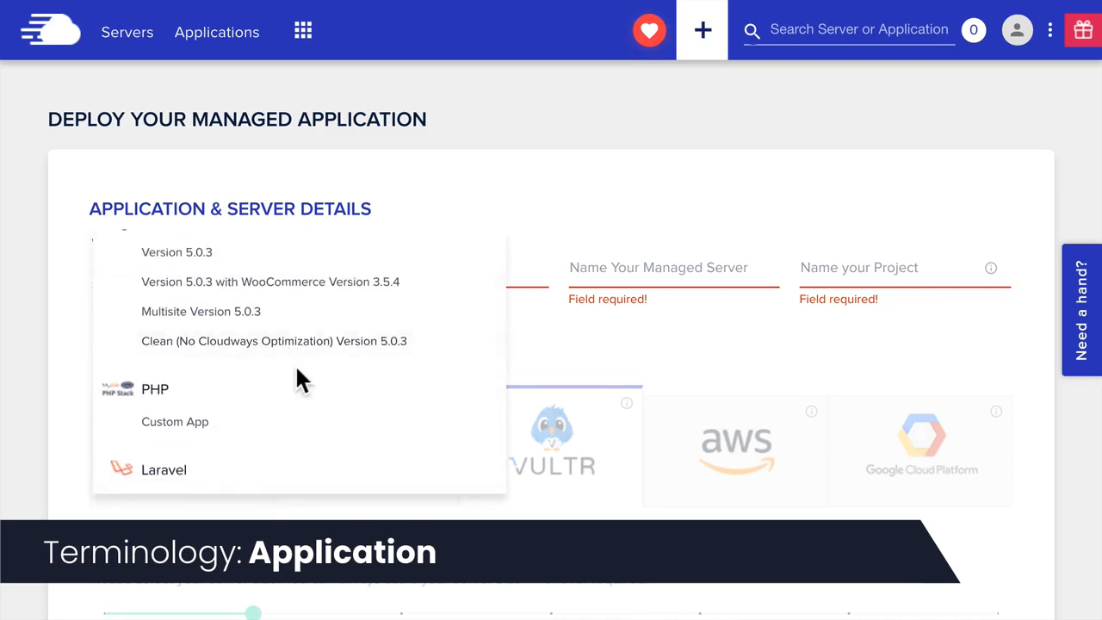
{"action": "scroll", "coordinate": [300, 381], "scroll_direction": "down", "scroll_amount": 10}
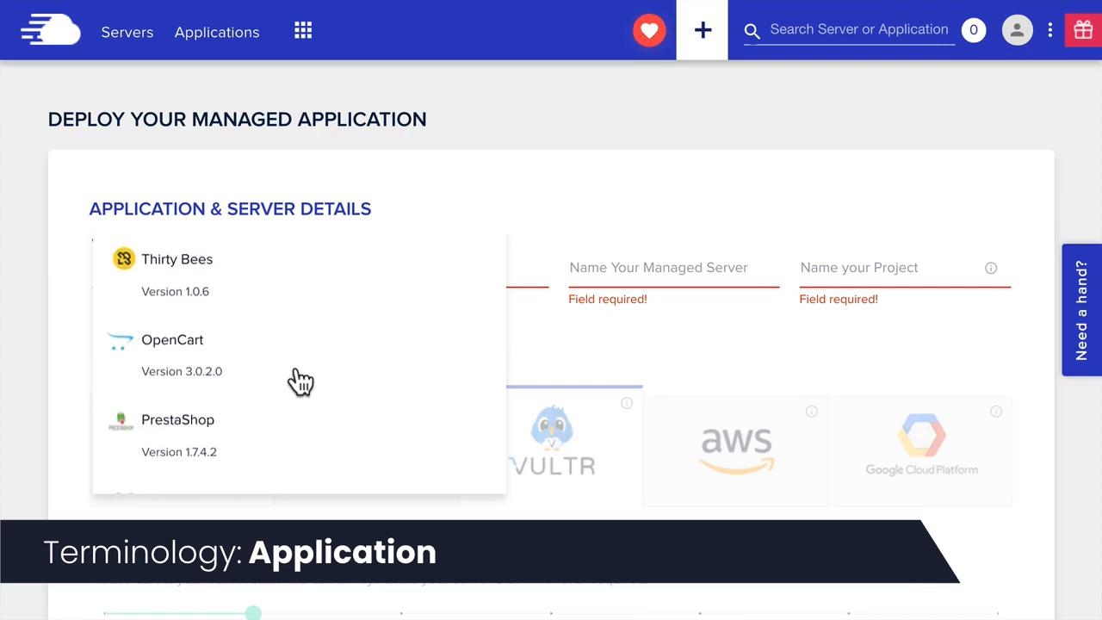
{"action": "scroll", "coordinate": [300, 380], "scroll_direction": "up", "scroll_amount": 15}
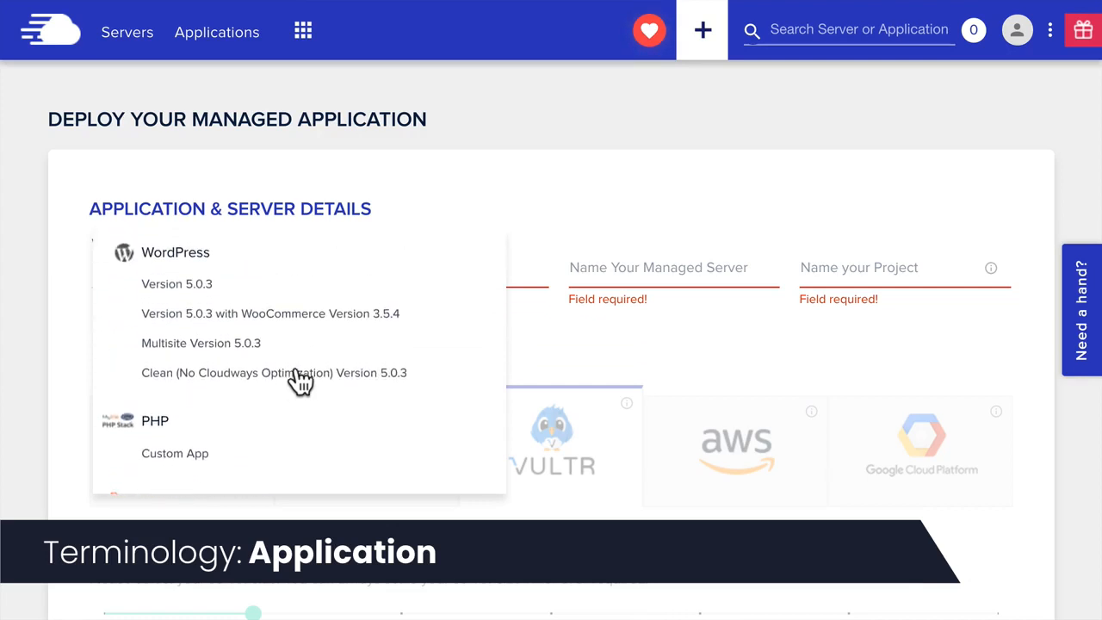
{"action": "left_click", "coordinate": [206, 287]}
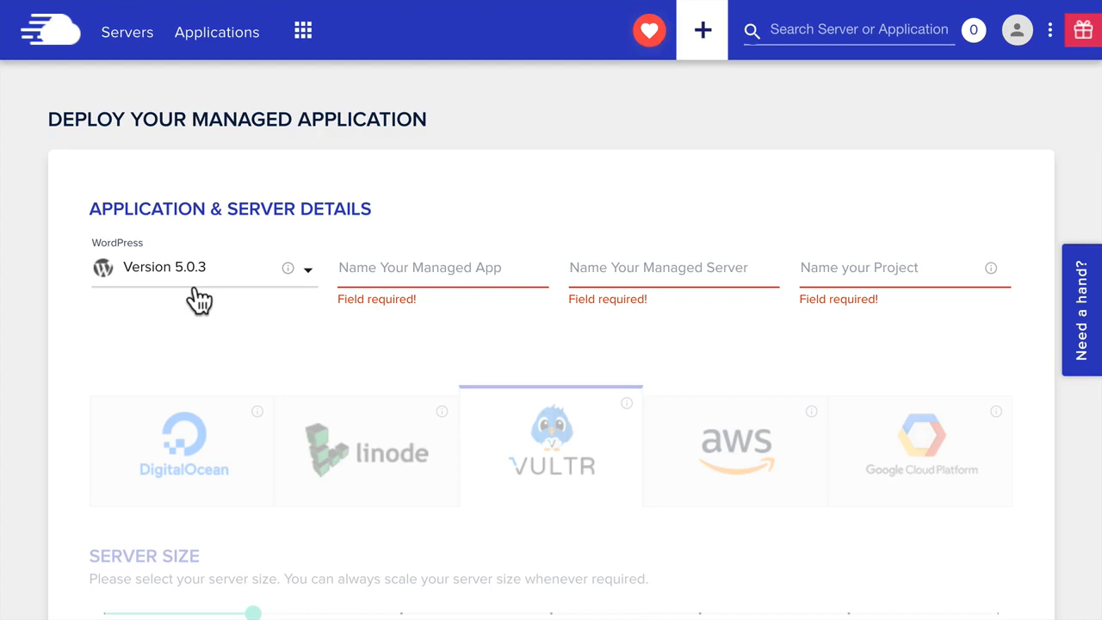
- Name the managed app Starter Site and the managed server DBW
{"action": "left_click", "coordinate": [429, 277]}
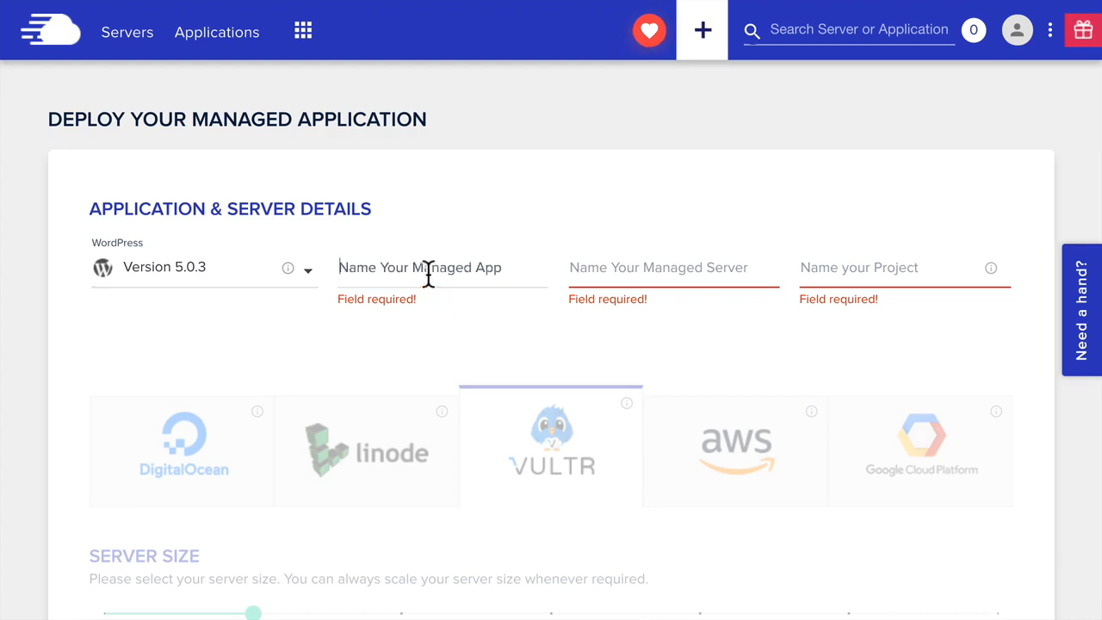
{"action": "type", "text": "Sta"}
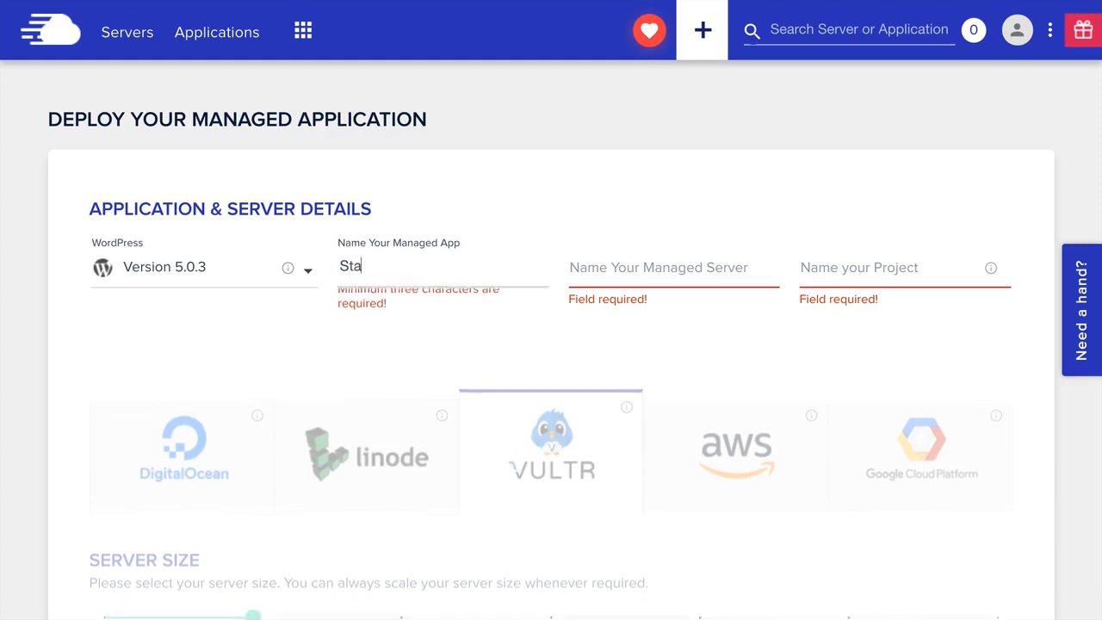
{"action": "type", "text": "rter Site"}
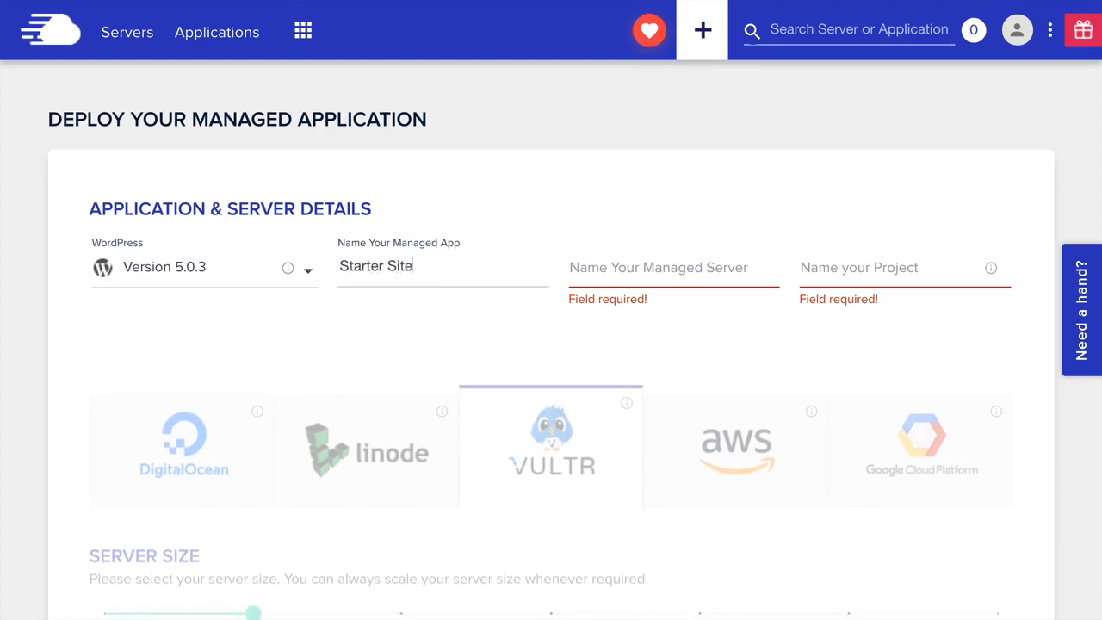
{"action": "left_click", "coordinate": [643, 269]}
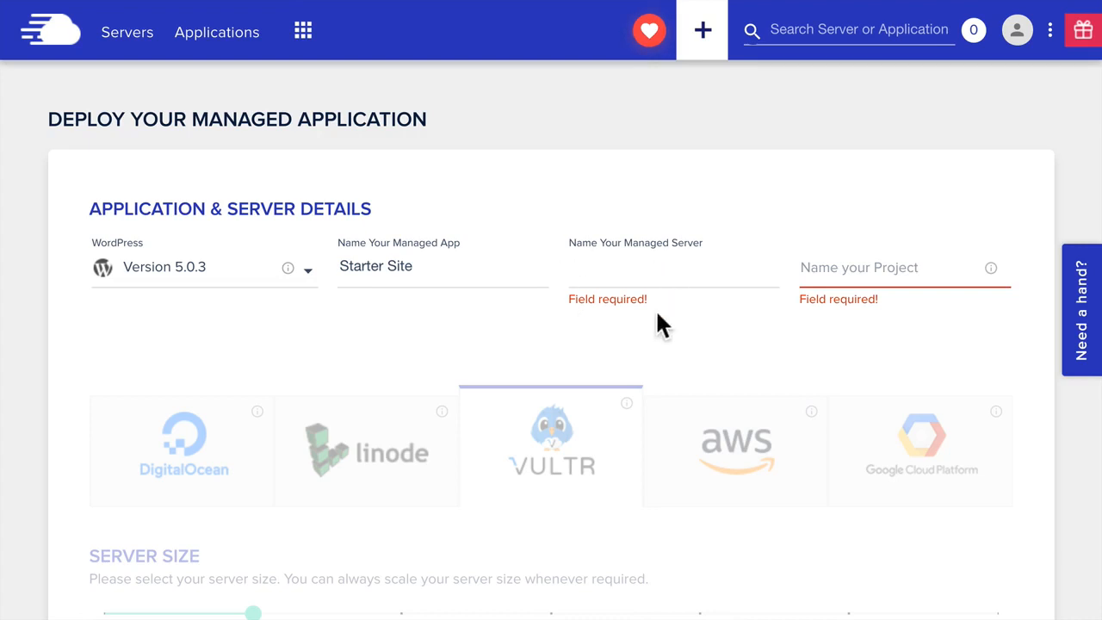
{"action": "type", "text": "DBW"}
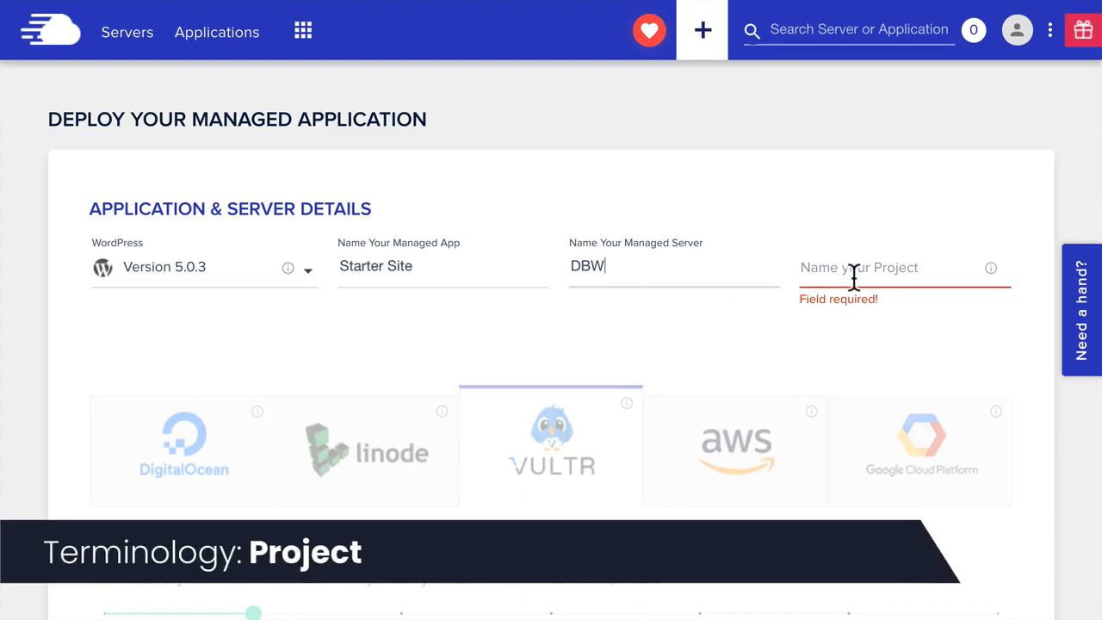
- Name the project NSWP in the application and server details
{"action": "left_click", "coordinate": [854, 273]}
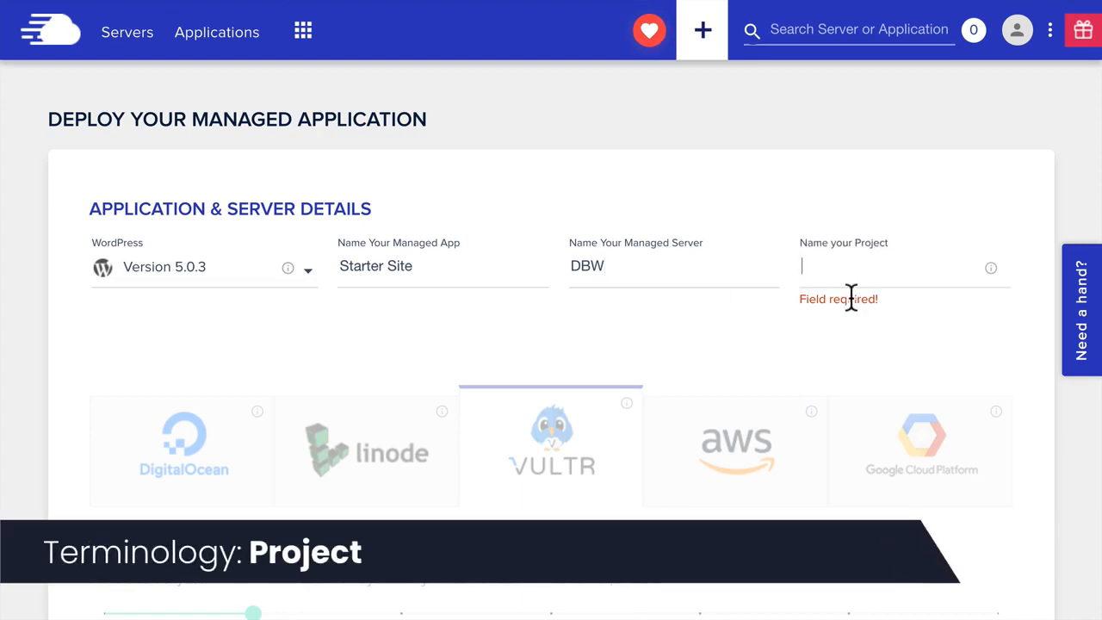
{"action": "mouse_move", "coordinate": [992, 268]}
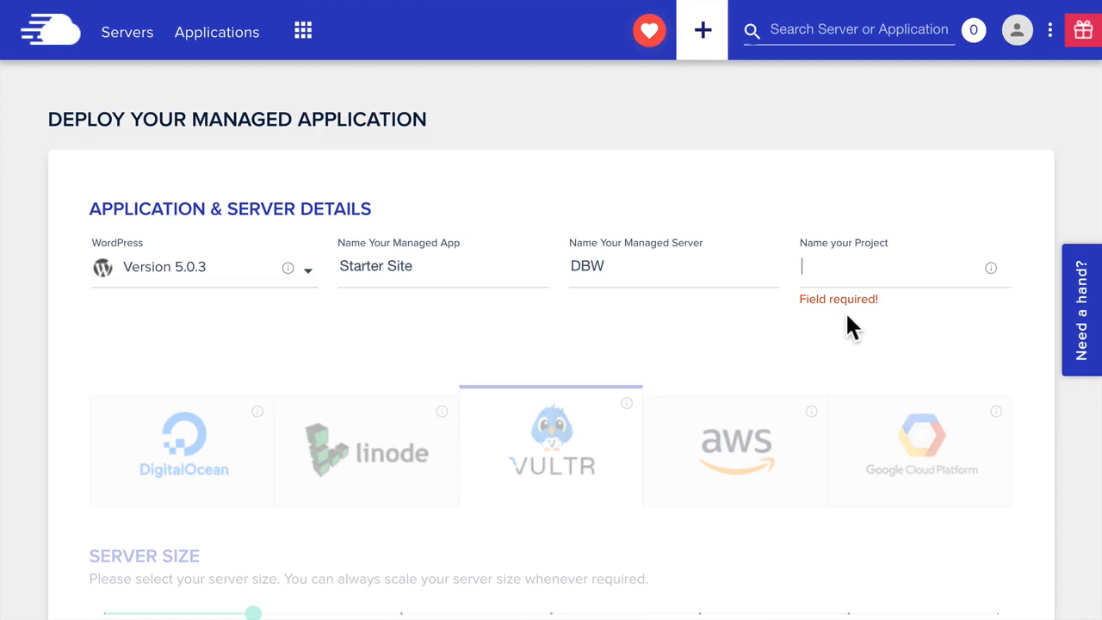
{"action": "type", "text": "NSWP"}
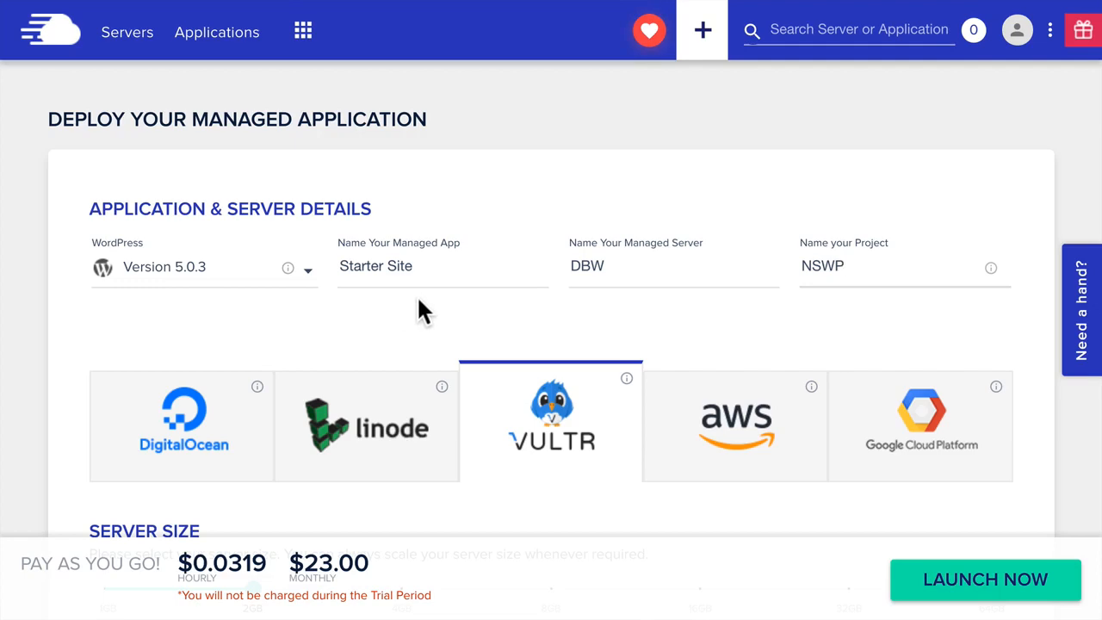
- Set the Vultr server size to 1GB
{"action": "scroll", "coordinate": [504, 312], "scroll_direction": "down", "scroll_amount": 3}
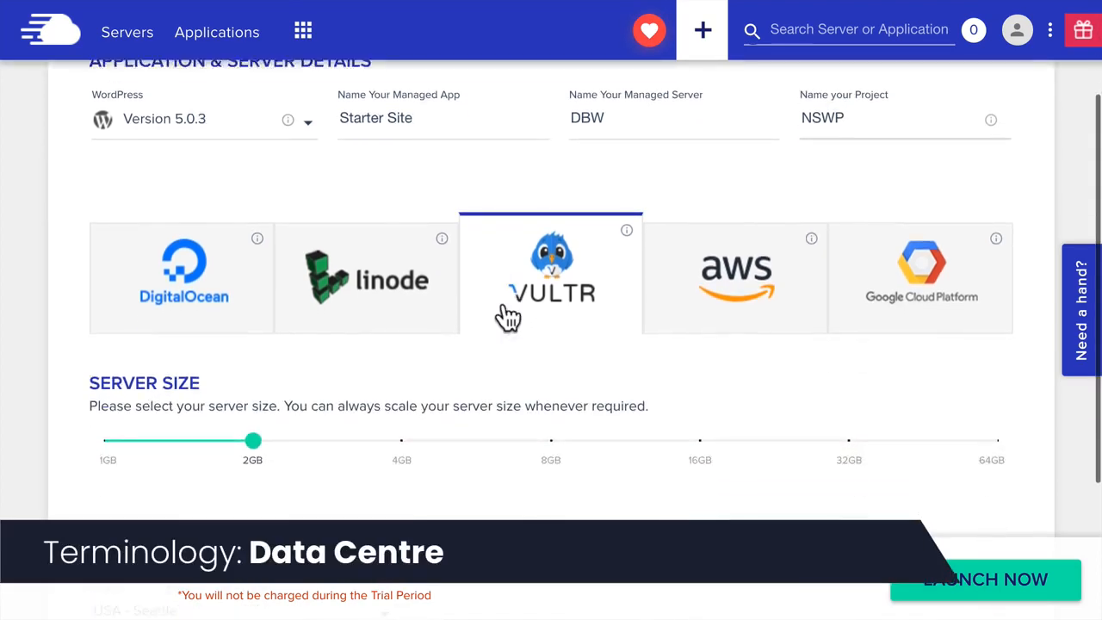
{"action": "scroll", "coordinate": [508, 316], "scroll_direction": "down", "scroll_amount": 3}
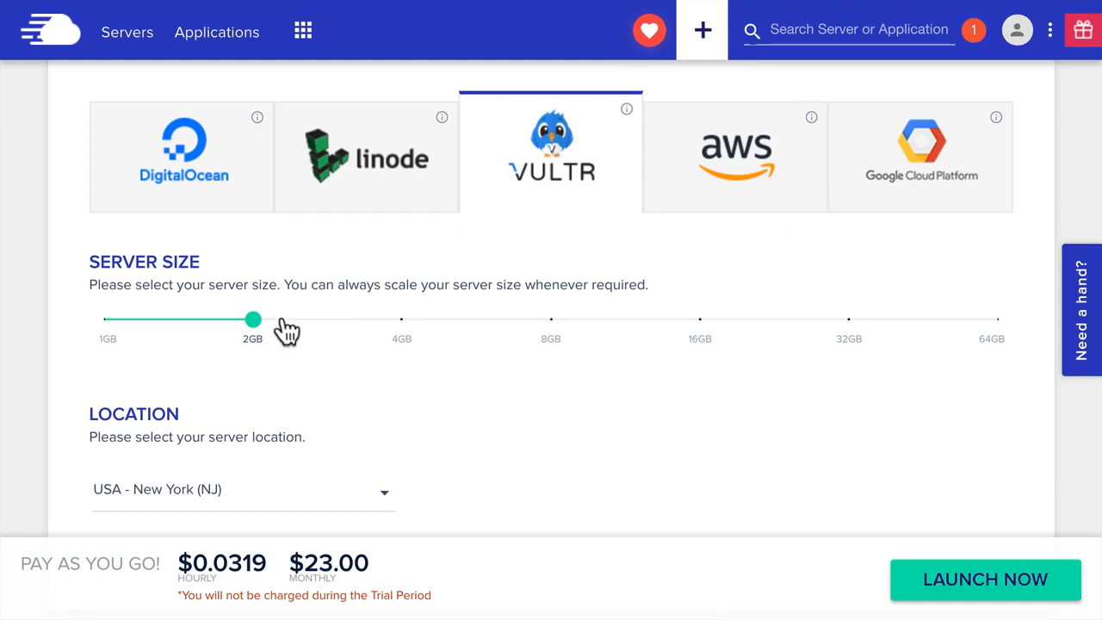
{"action": "left_click_drag", "start_coordinate": [249, 322], "coordinate": [104, 322]}
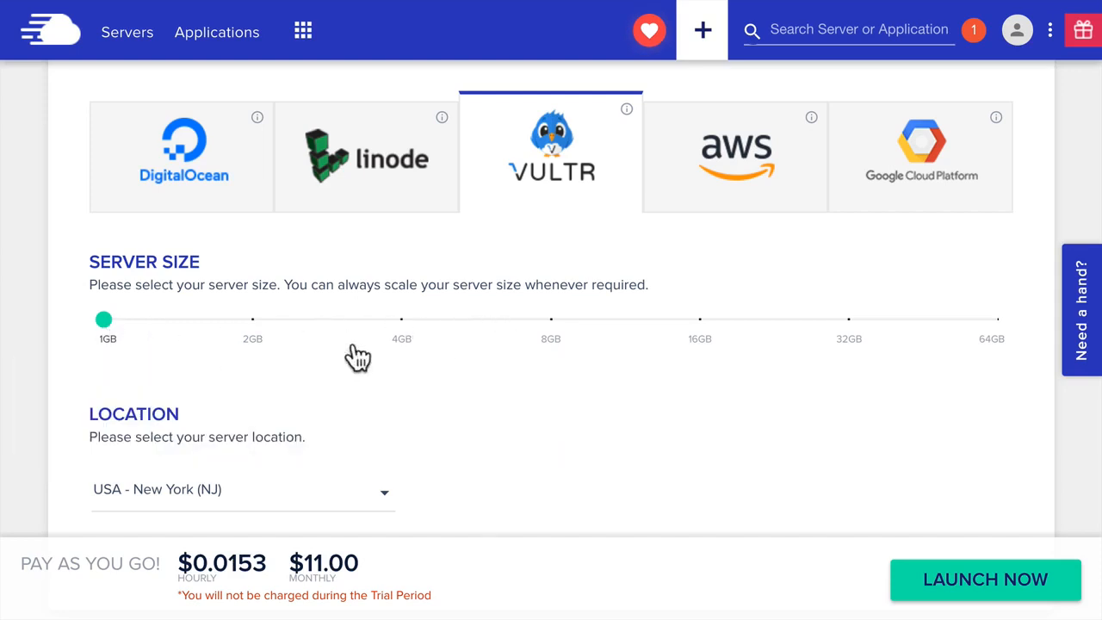
- Compare the specifications of the 1GB, 16GB and 32GB server sizes, ending back on 1GB
{"action": "mouse_move", "coordinate": [103, 325]}
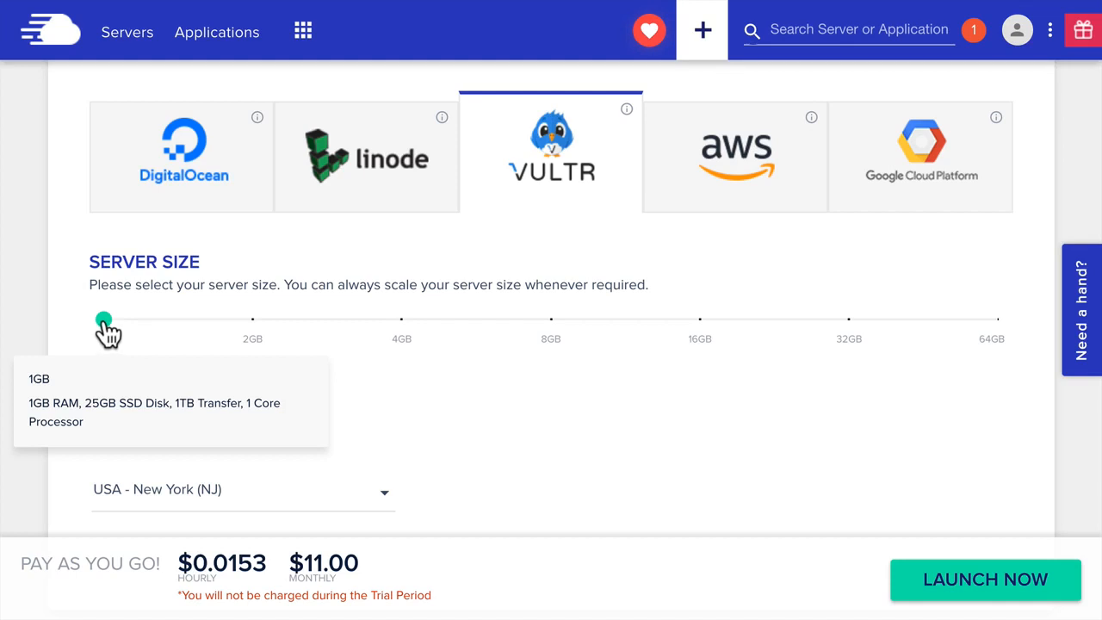
{"action": "left_click_drag", "start_coordinate": [109, 336], "coordinate": [708, 339]}
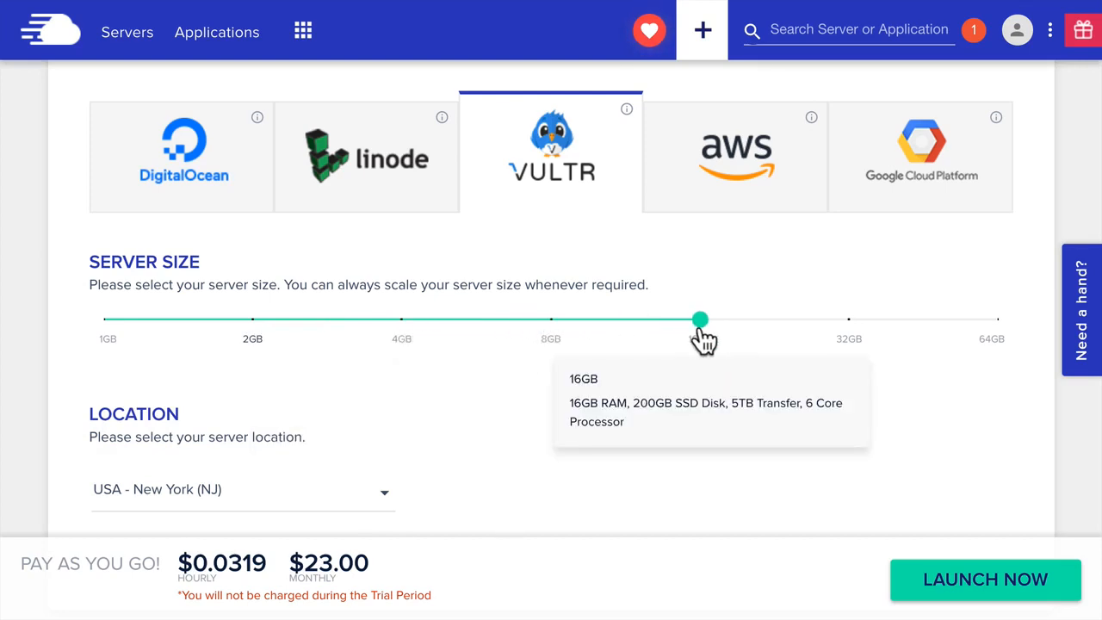
{"action": "left_click_drag", "start_coordinate": [702, 339], "coordinate": [848, 344]}
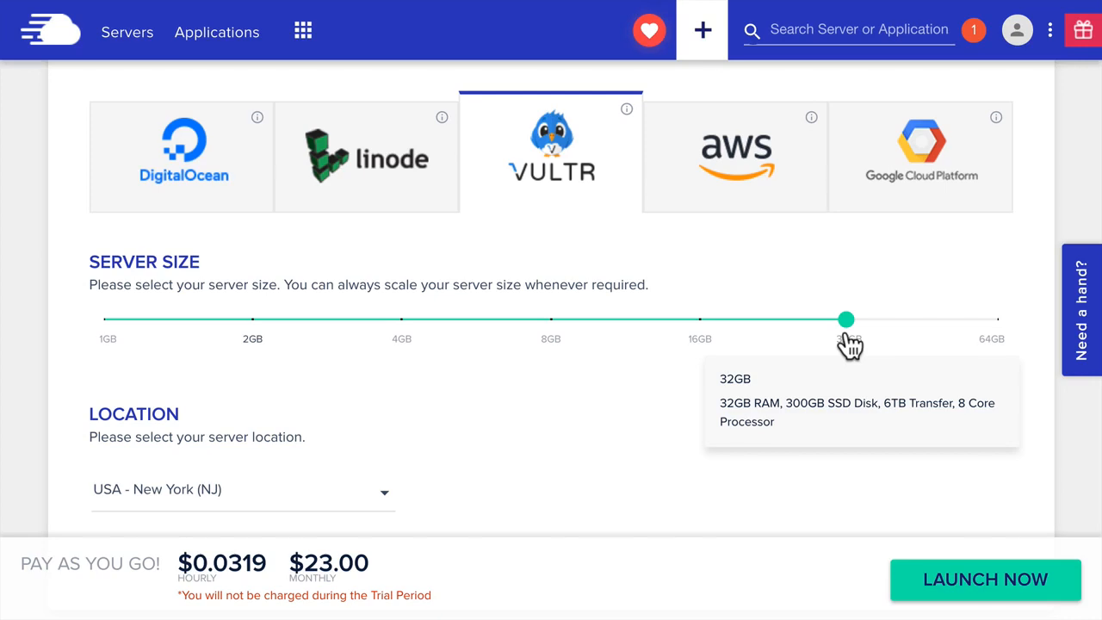
{"action": "left_click_drag", "start_coordinate": [851, 344], "coordinate": [108, 341]}
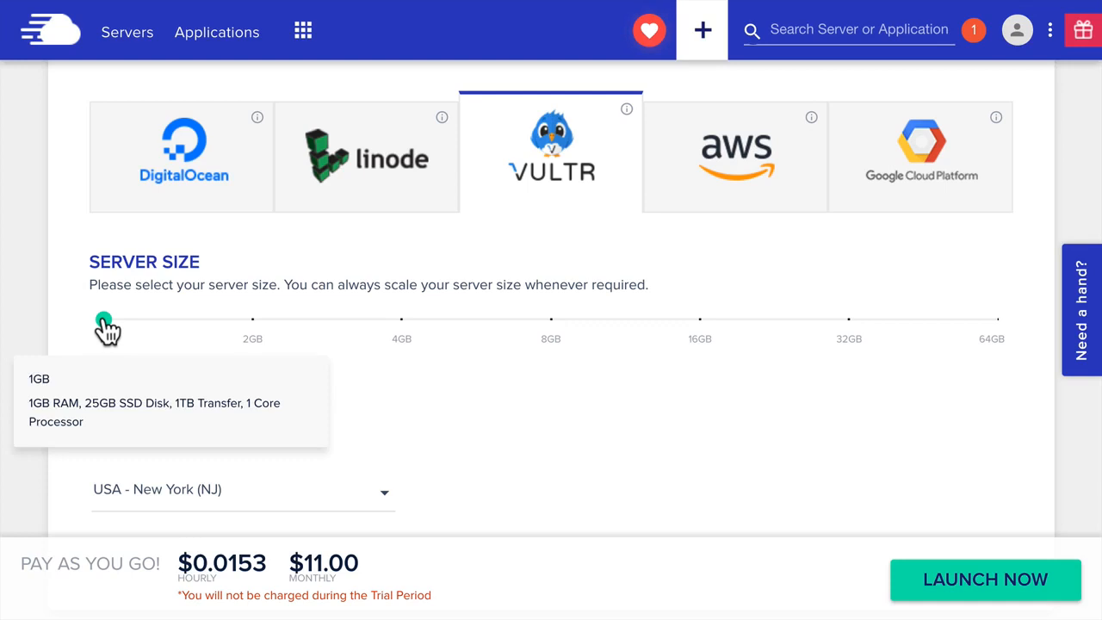
- Look through the available server locations and set the location to USA - New York (NJ)
{"action": "scroll", "coordinate": [433, 388], "scroll_direction": "down", "scroll_amount": 1}
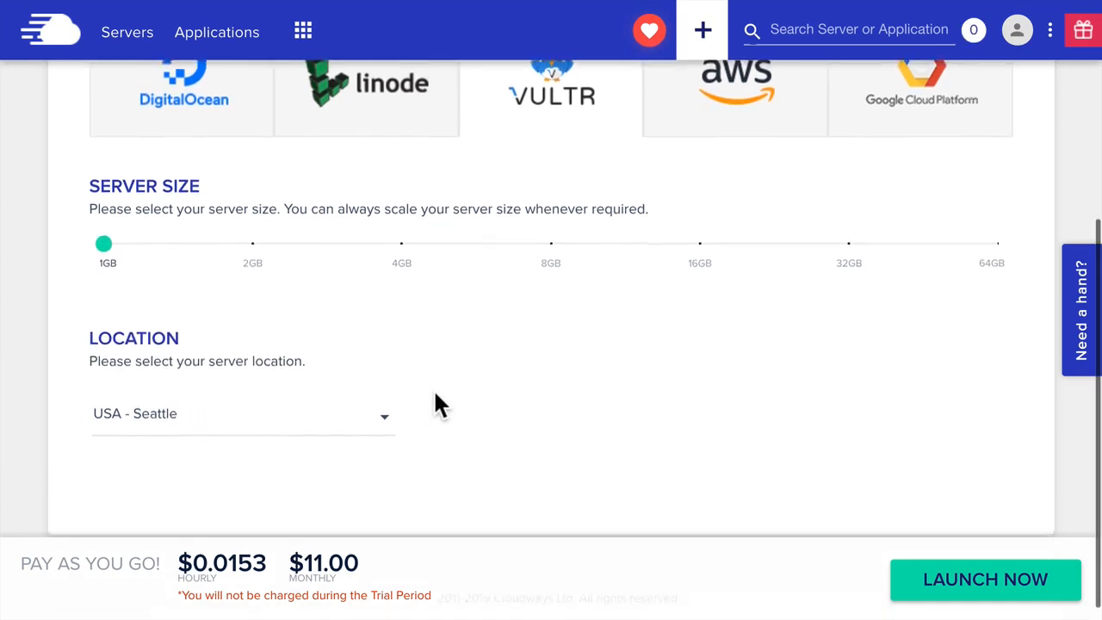
{"action": "left_click", "coordinate": [382, 403]}
{"action": "scroll", "coordinate": [348, 437], "scroll_direction": "down", "scroll_amount": 5}
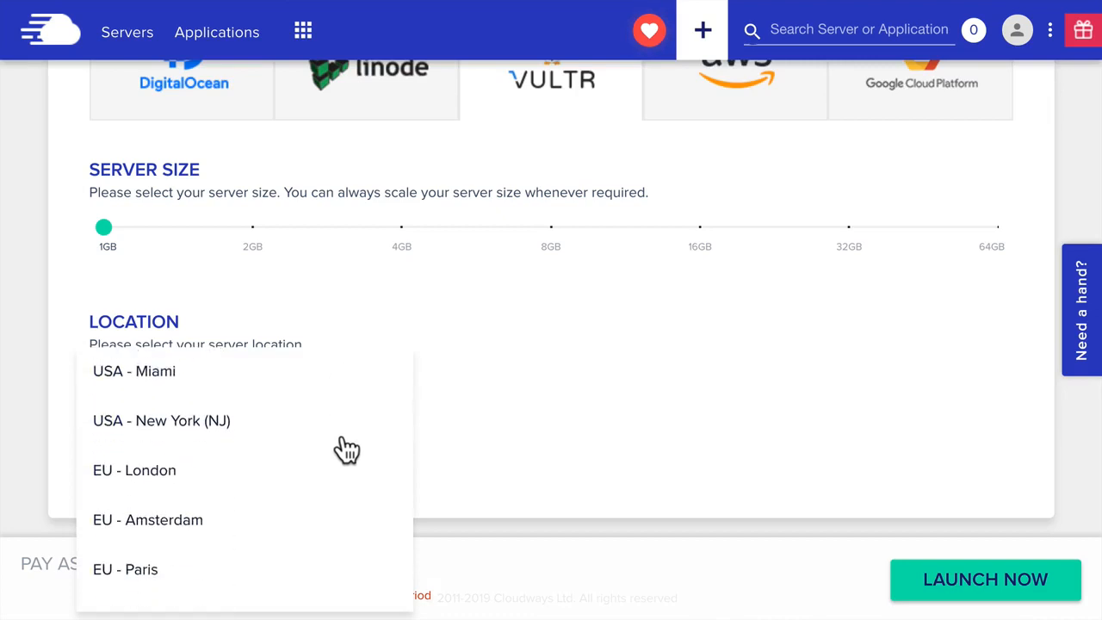
{"action": "scroll", "coordinate": [338, 503], "scroll_direction": "up", "scroll_amount": 4}
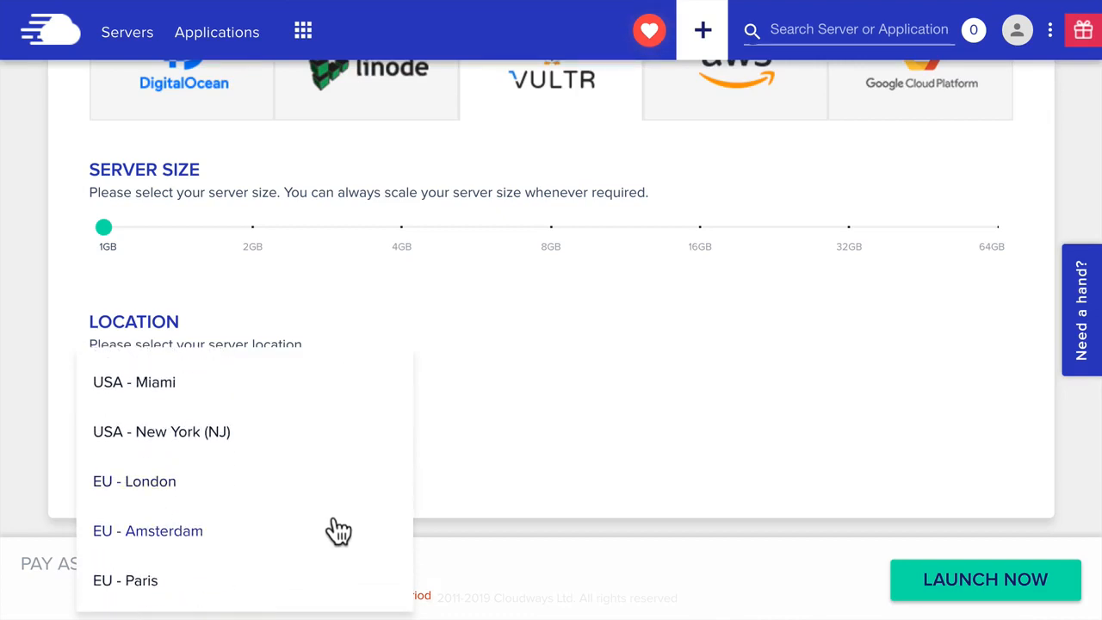
{"action": "scroll", "coordinate": [336, 529], "scroll_direction": "down", "scroll_amount": 2}
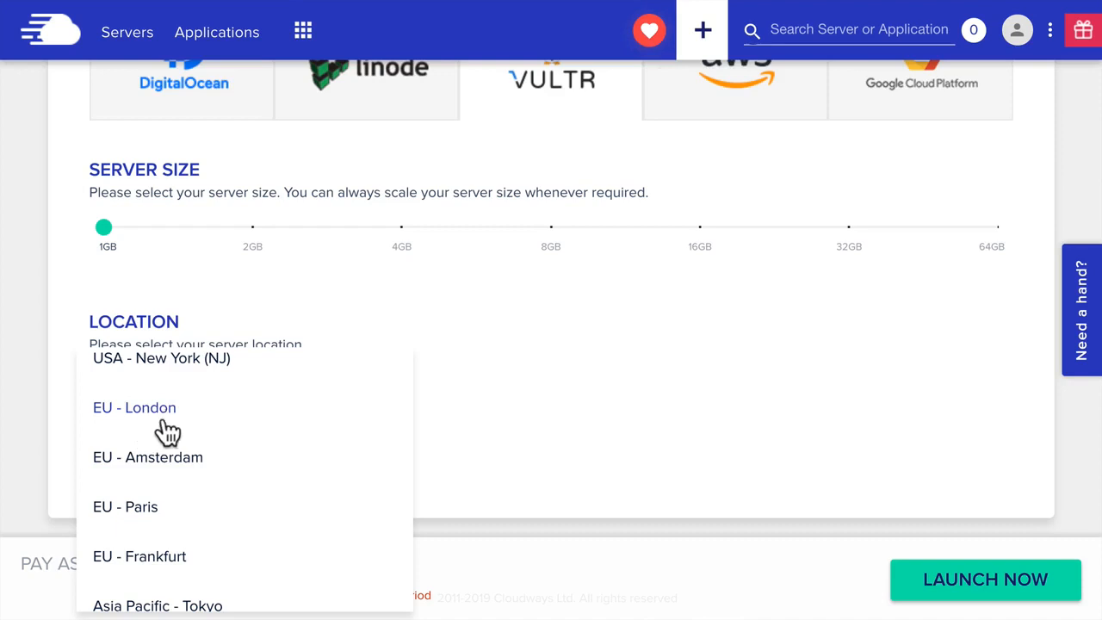
{"action": "scroll", "coordinate": [334, 512], "scroll_direction": "down", "scroll_amount": 1}
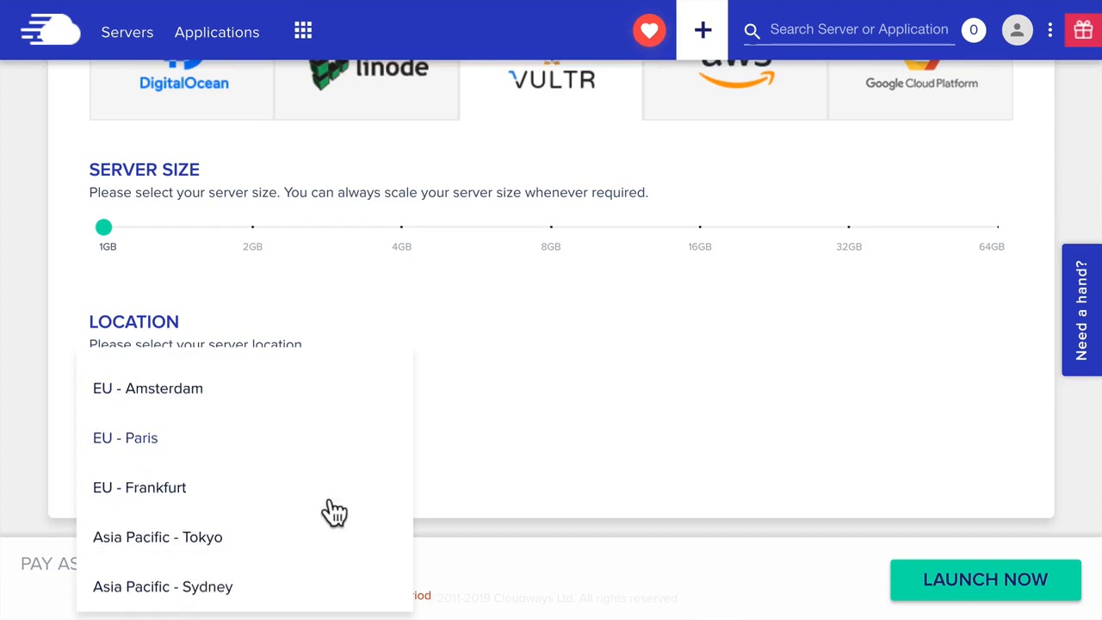
{"action": "scroll", "coordinate": [334, 512], "scroll_direction": "down", "scroll_amount": 1}
{"action": "scroll", "coordinate": [334, 512], "scroll_direction": "up", "scroll_amount": 3}
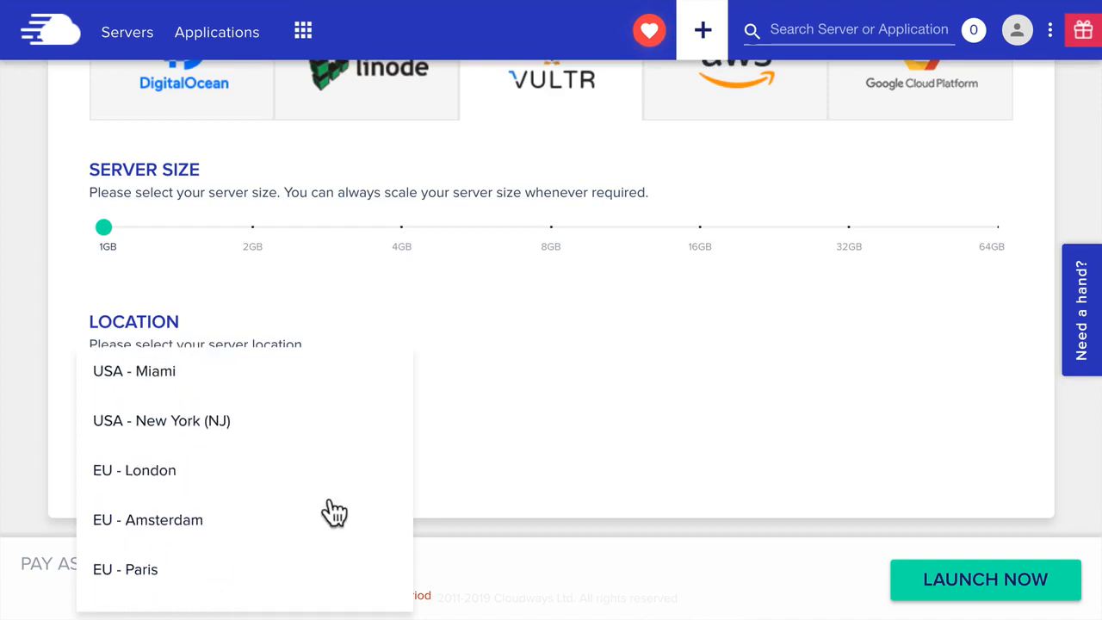
{"action": "scroll", "coordinate": [279, 499], "scroll_direction": "up", "scroll_amount": 2}
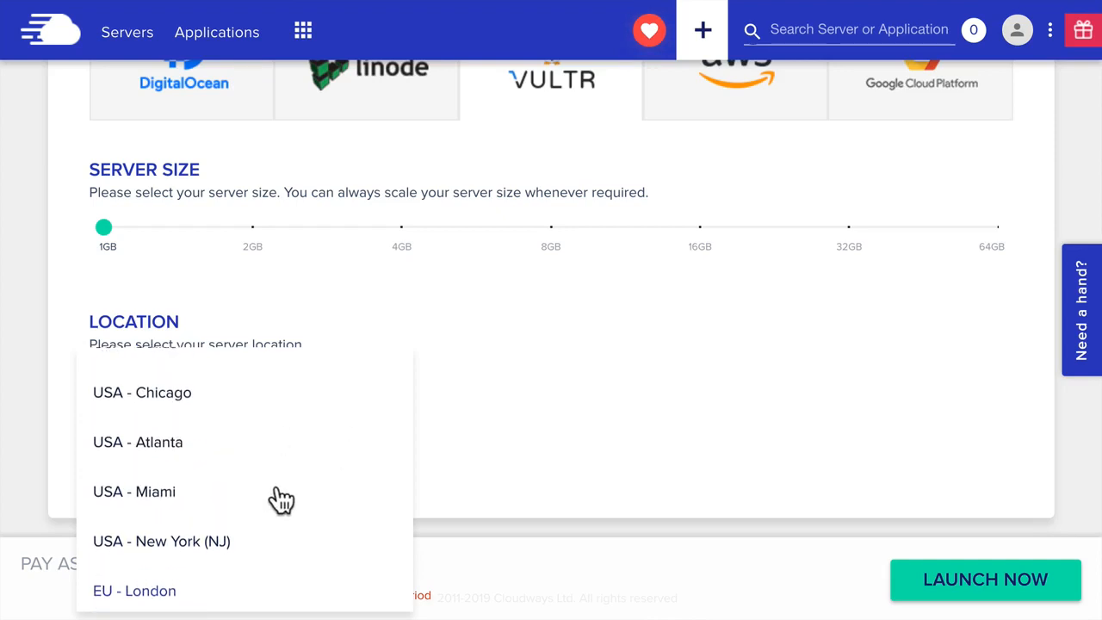
{"action": "scroll", "coordinate": [280, 499], "scroll_direction": "up", "scroll_amount": 3}
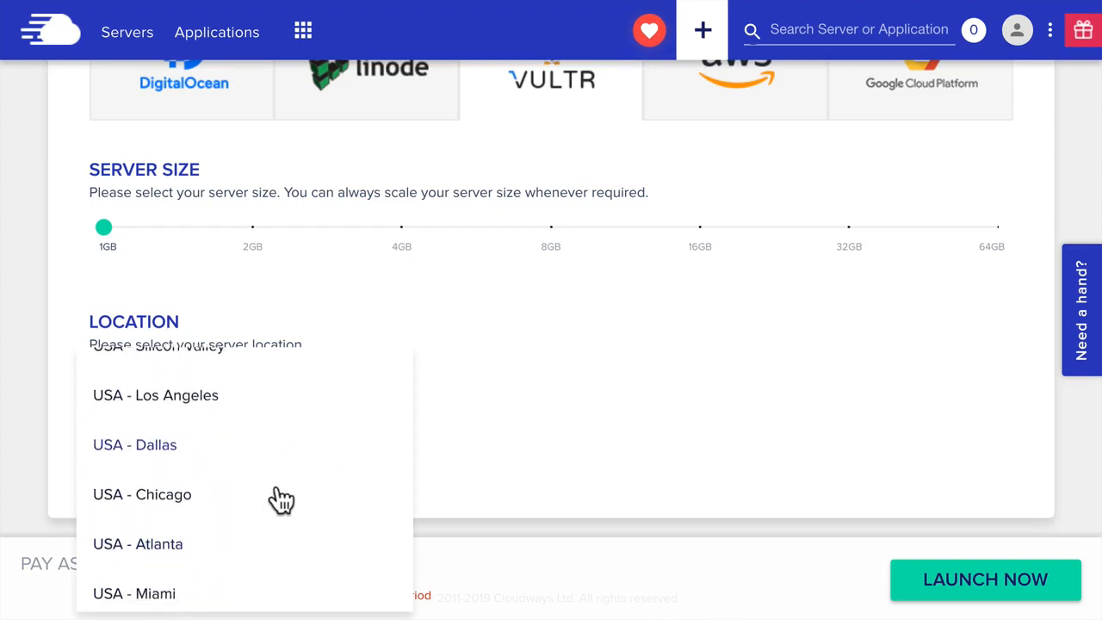
{"action": "scroll", "coordinate": [279, 500], "scroll_direction": "down", "scroll_amount": 5}
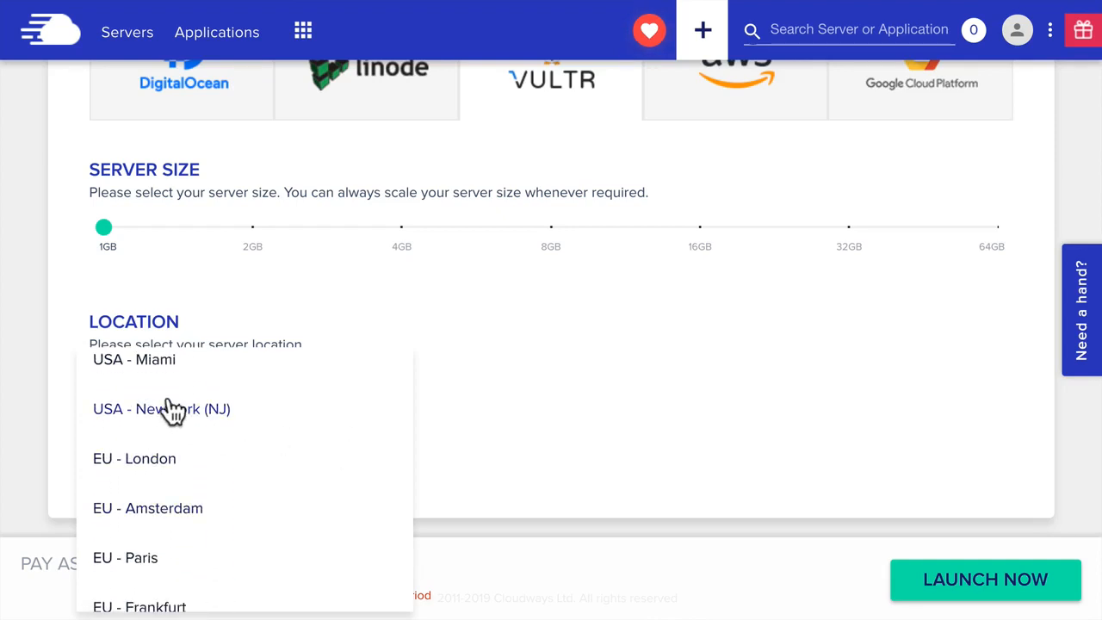
{"action": "left_click", "coordinate": [187, 412]}
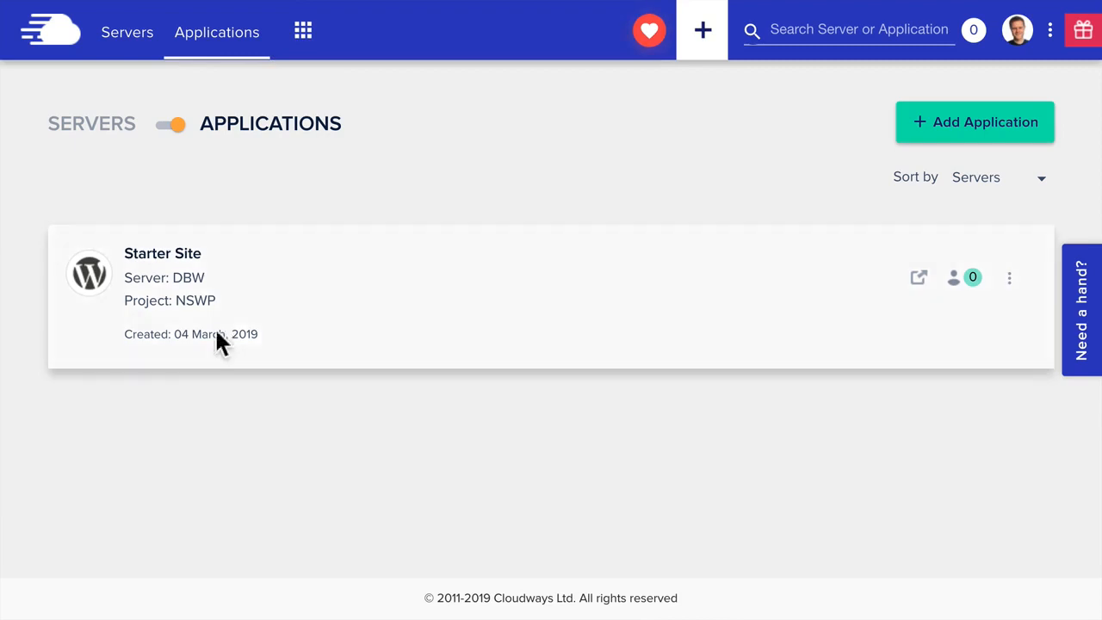
- Open the Starter Site application's access details and view its default WordPress site through the application URL
{"action": "left_click", "coordinate": [155, 268]}
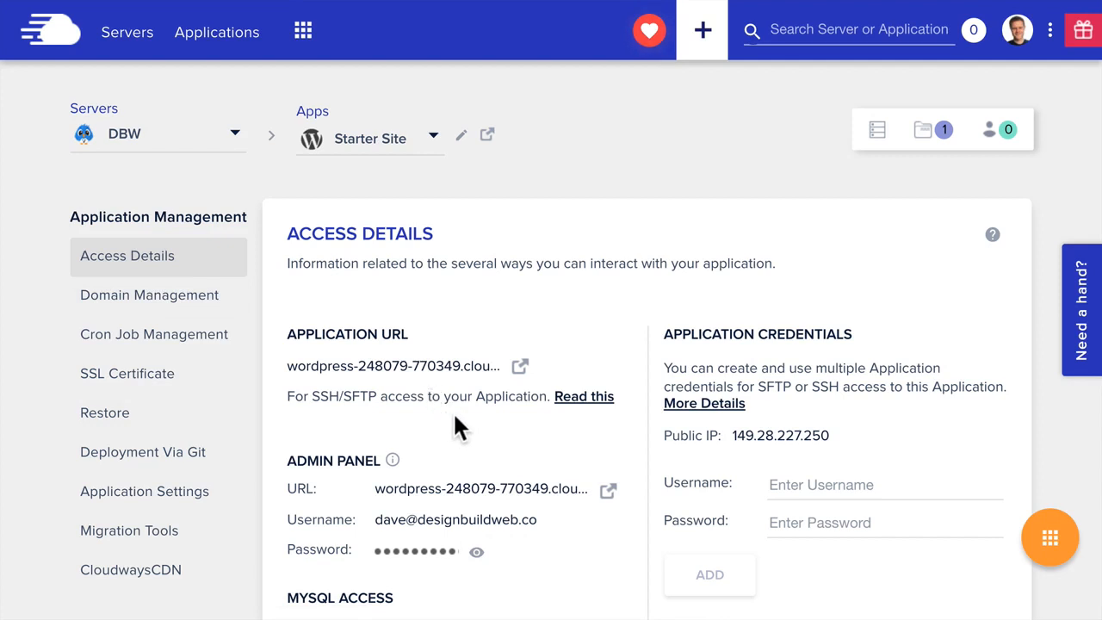
{"action": "left_click", "coordinate": [520, 368]}
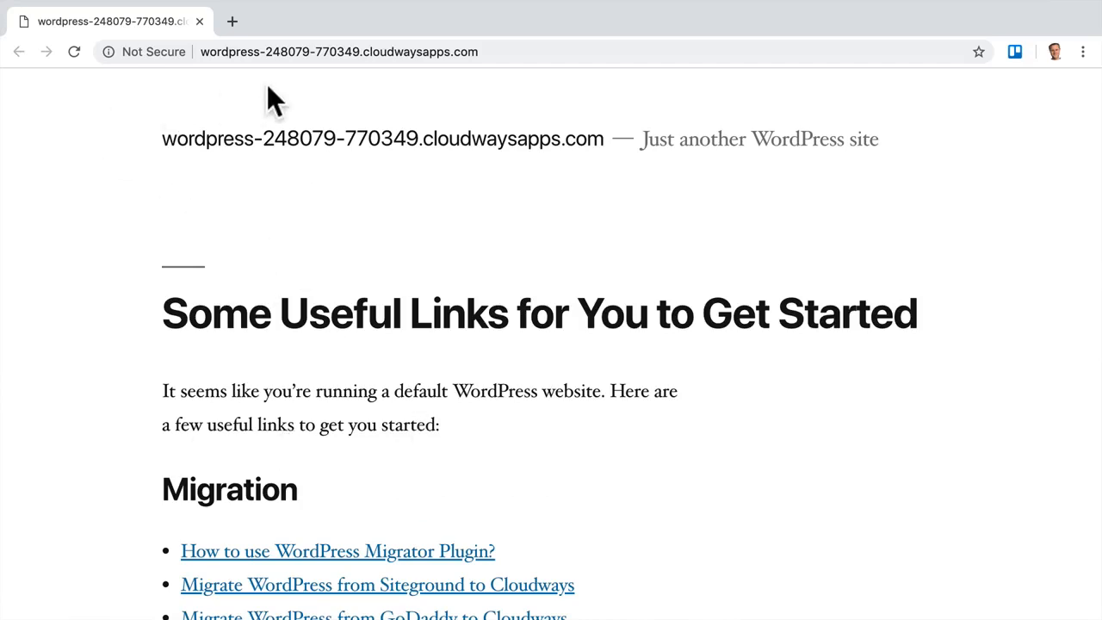
{"action": "scroll", "coordinate": [660, 412], "scroll_direction": "down", "scroll_amount": 3}
{"action": "scroll", "coordinate": [660, 412], "scroll_direction": "up", "scroll_amount": 3}
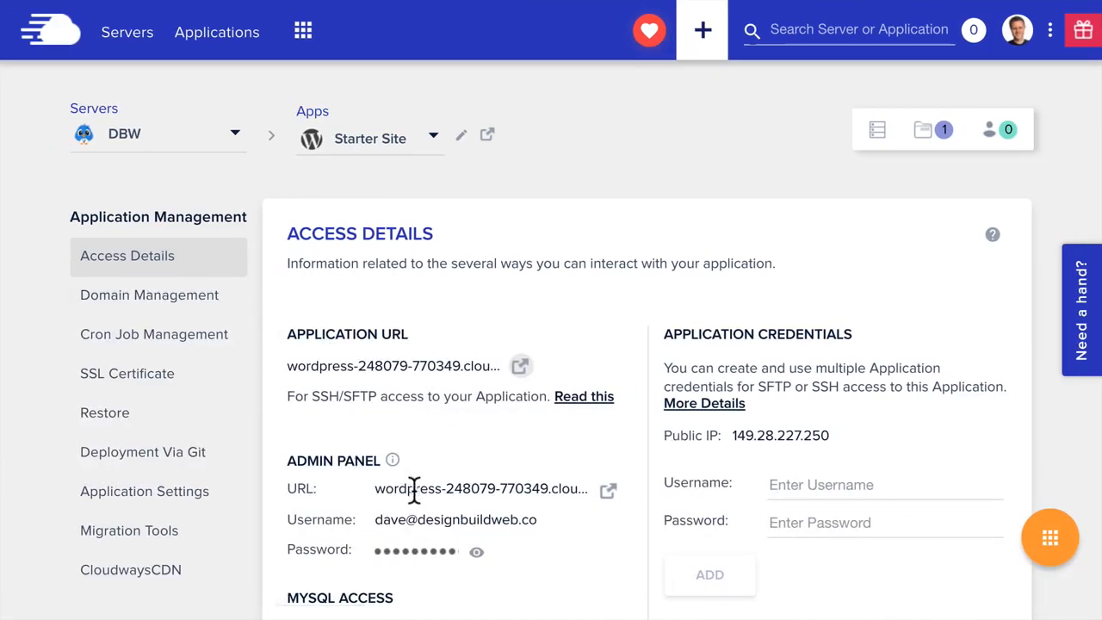
- Open the WordPress admin panel from the access details and log in to the dashboard with the filled-in credentials
{"action": "scroll", "coordinate": [485, 524], "scroll_direction": "down", "scroll_amount": 3}
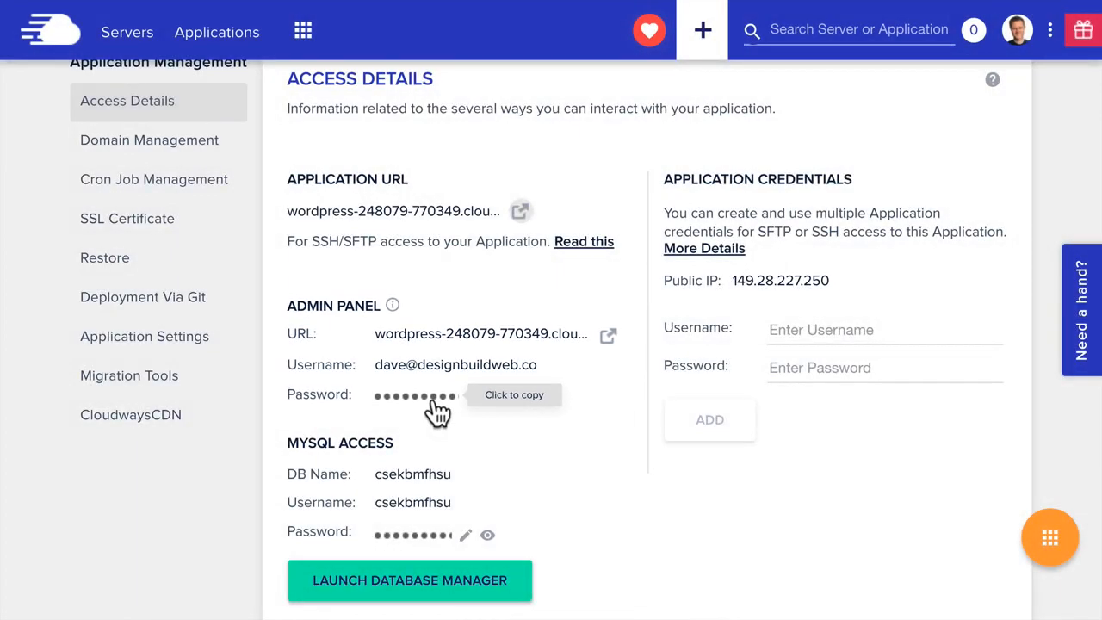
{"action": "left_click", "coordinate": [608, 335]}
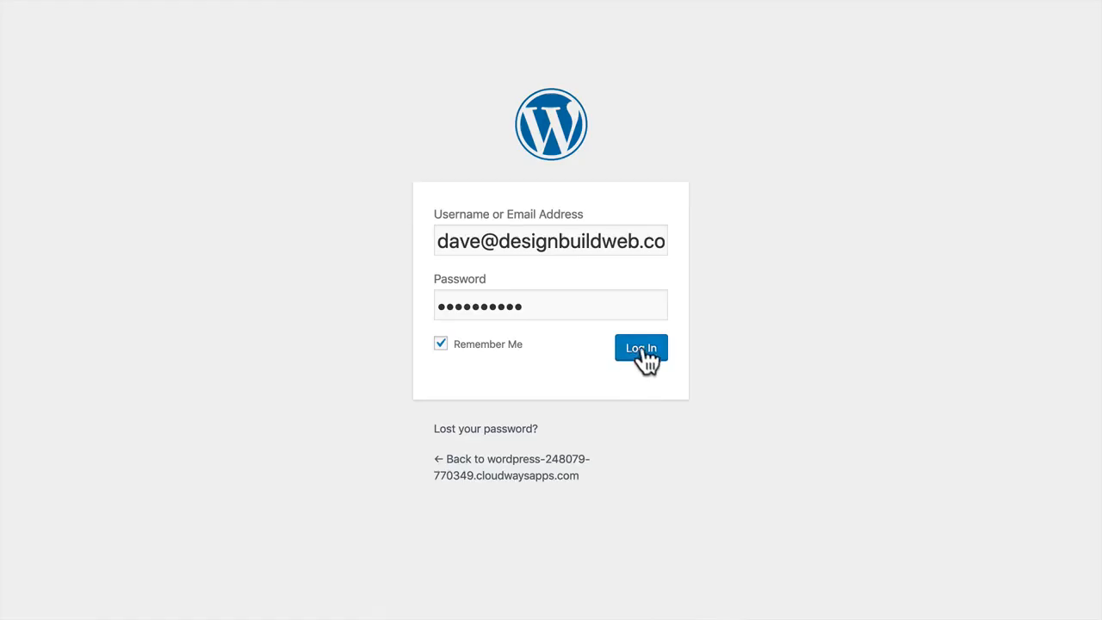
{"action": "left_click", "coordinate": [641, 352]}
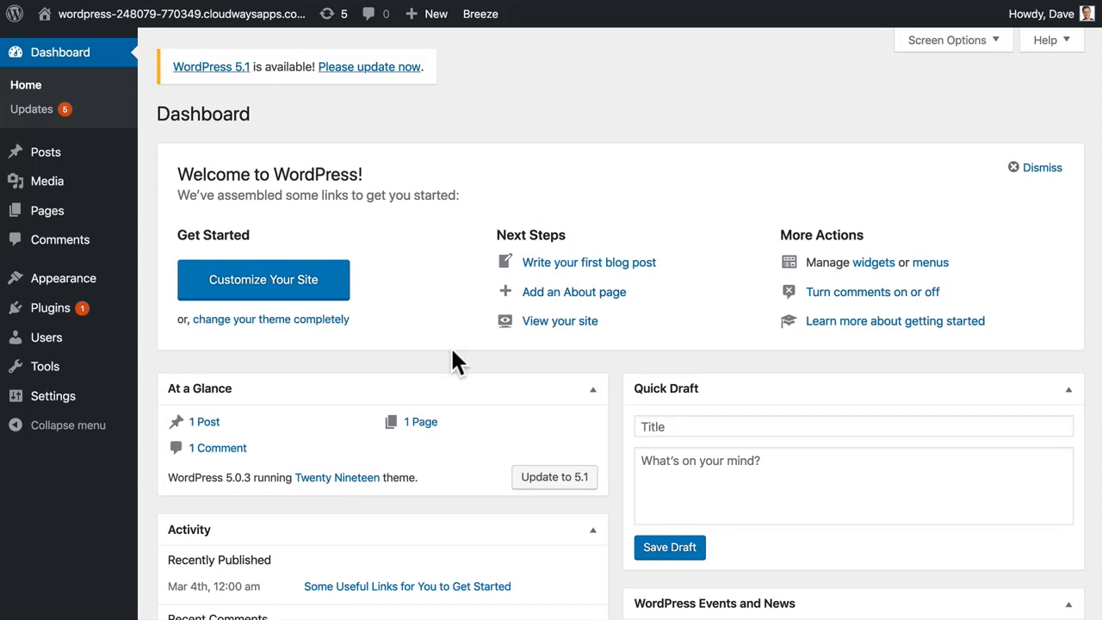
- Open the installed plugins list of the WordPress site and deactivate the Breeze plugin
{"action": "mouse_move", "coordinate": [60, 310]}
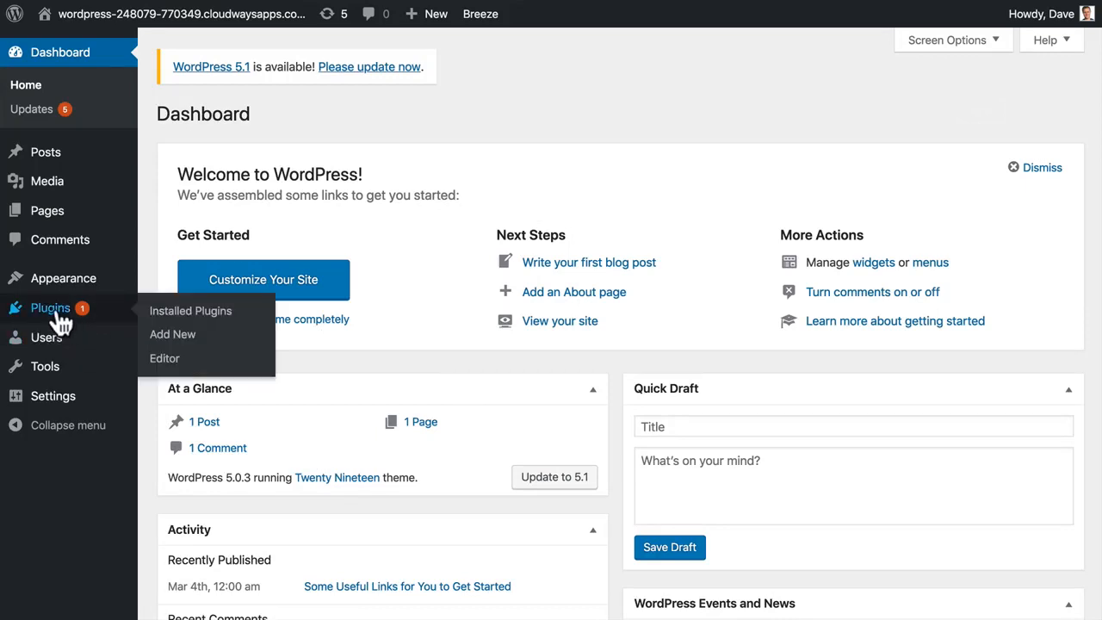
{"action": "left_click", "coordinate": [183, 320]}
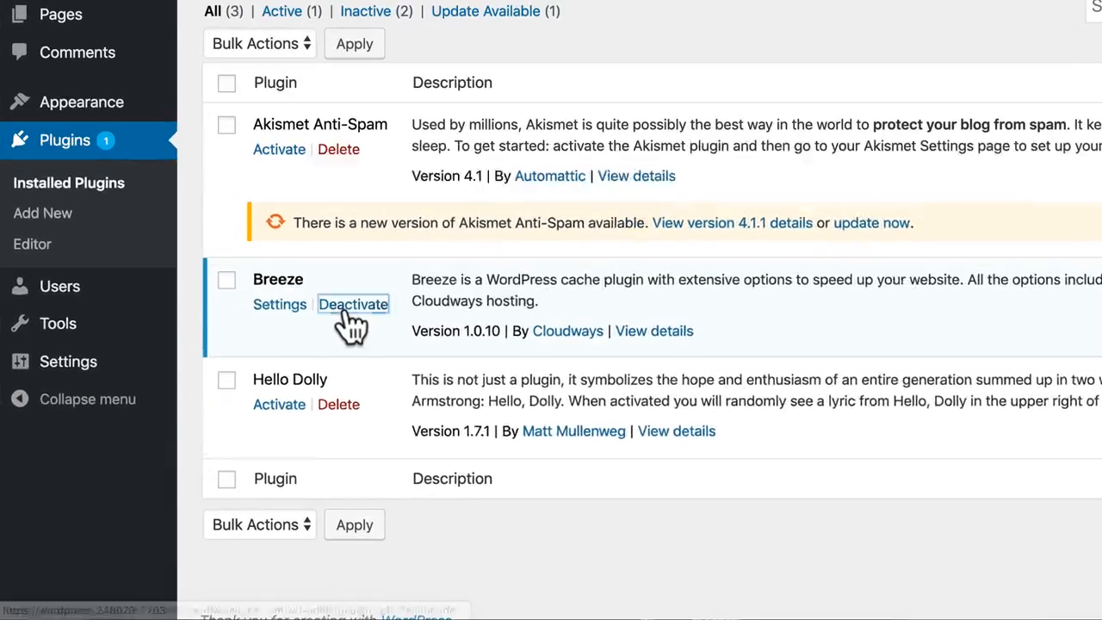
{"action": "left_click", "coordinate": [353, 304]}
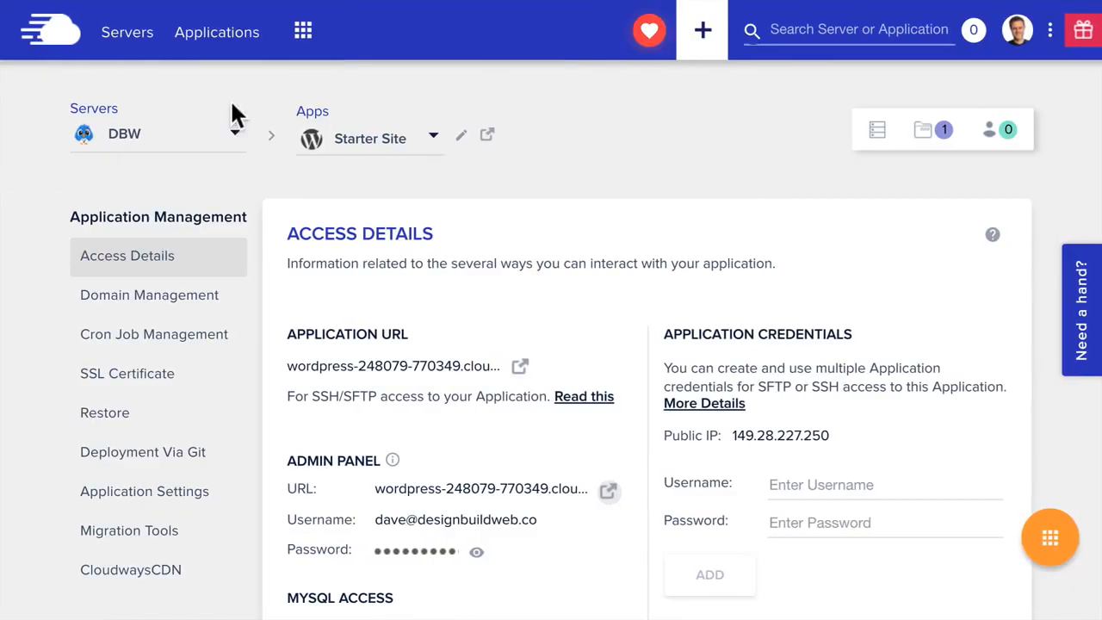
- Start adding a new application to the DBW server from the Cloudways applications list
{"action": "left_click", "coordinate": [216, 46]}
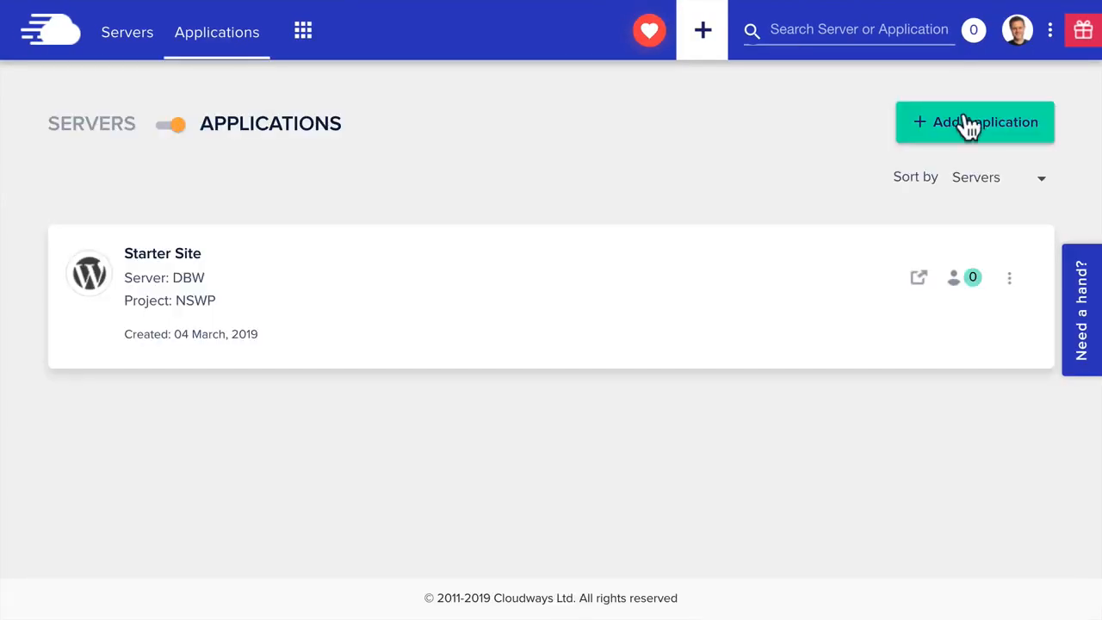
{"action": "left_click", "coordinate": [974, 129]}
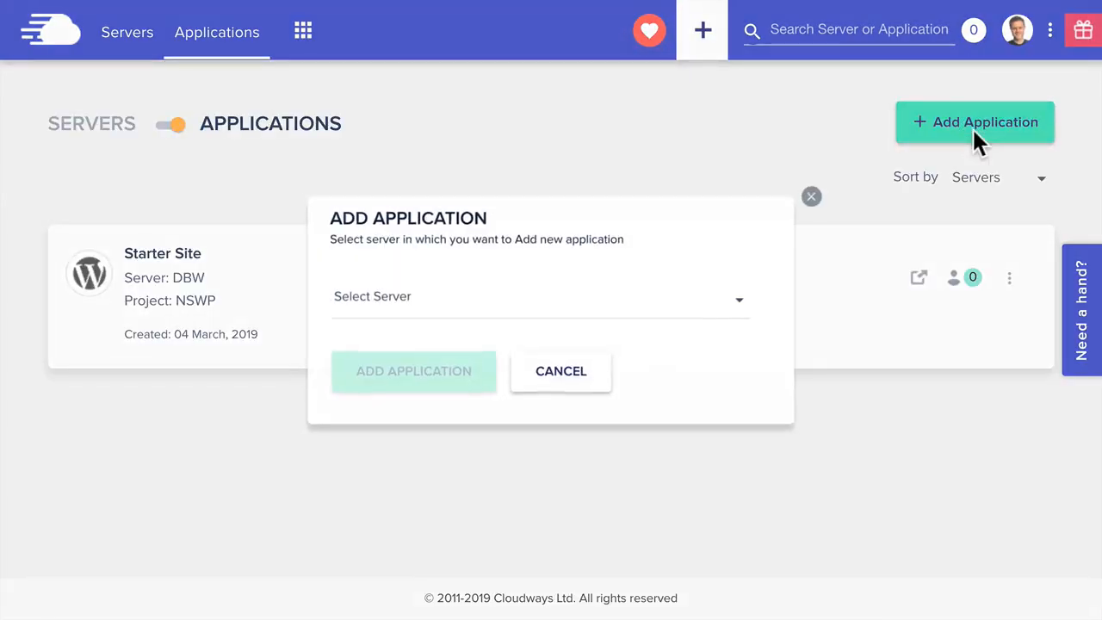
{"action": "left_click", "coordinate": [431, 308]}
{"action": "left_click", "coordinate": [389, 360]}
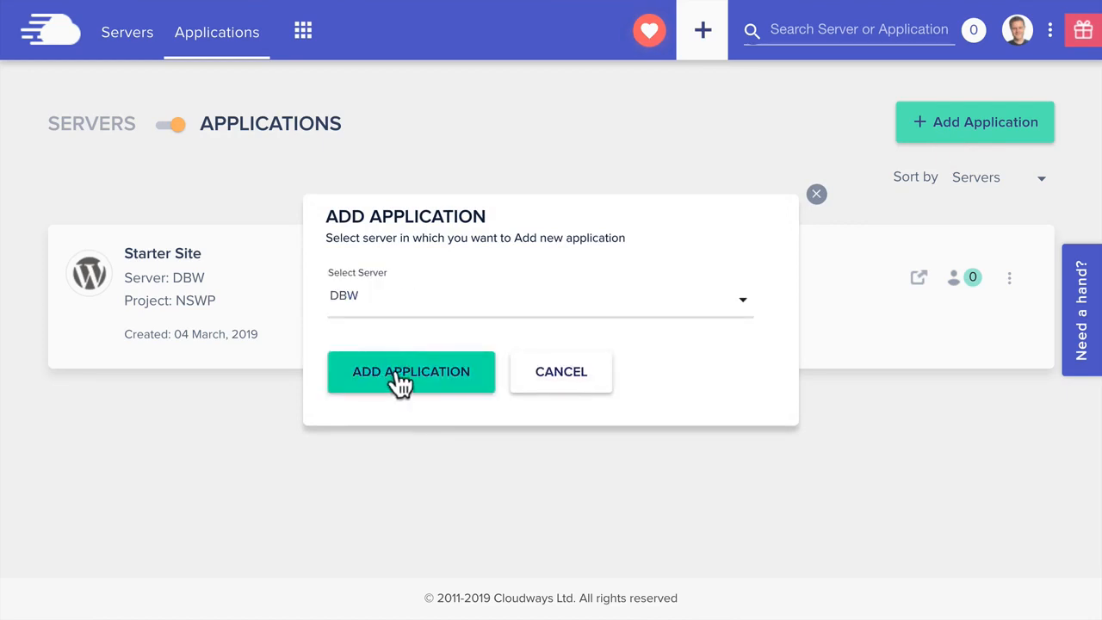
{"action": "left_click", "coordinate": [397, 384]}
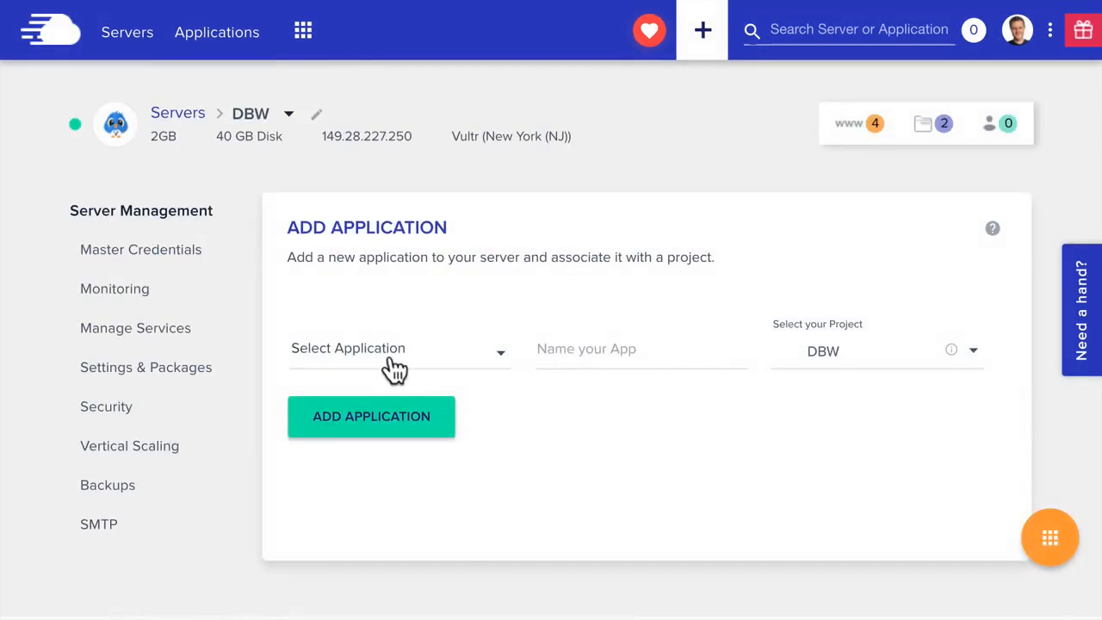
- Fill in the new application's details with WordPress Version 5.0.3 and the name My New Site
{"action": "left_click", "coordinate": [389, 360]}
{"action": "left_click", "coordinate": [384, 368]}
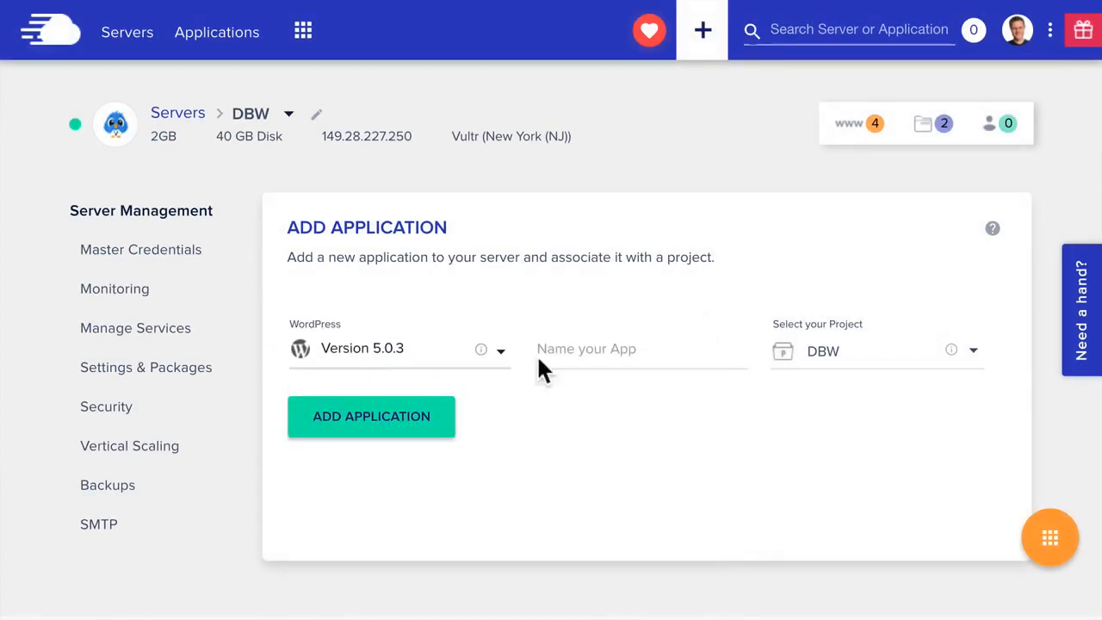
{"action": "left_click", "coordinate": [575, 352]}
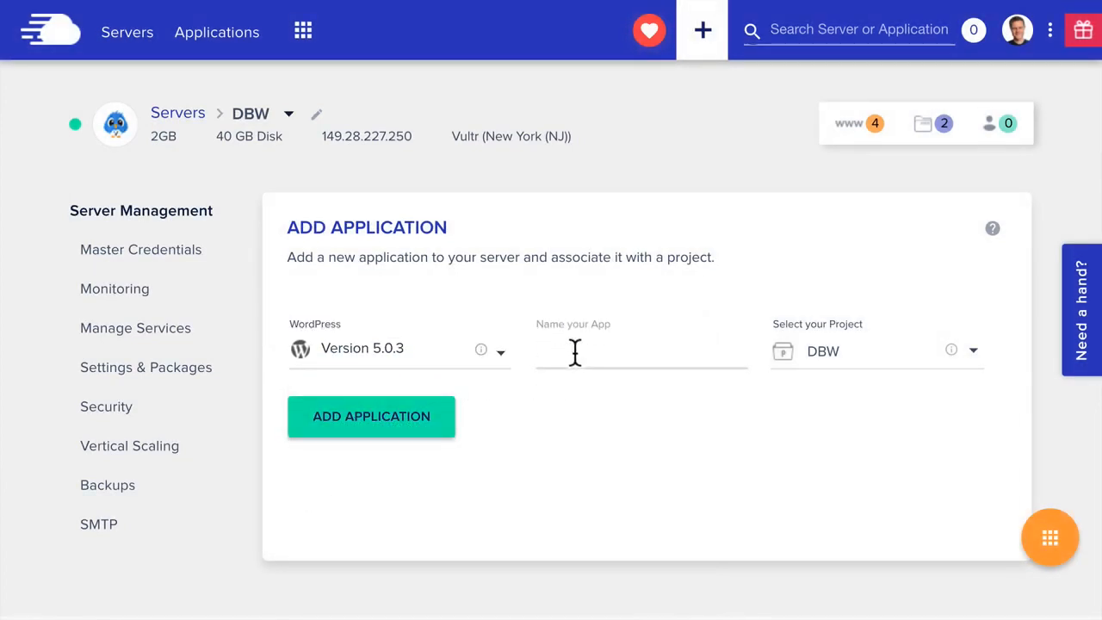
{"action": "type", "text": "My New Site"}
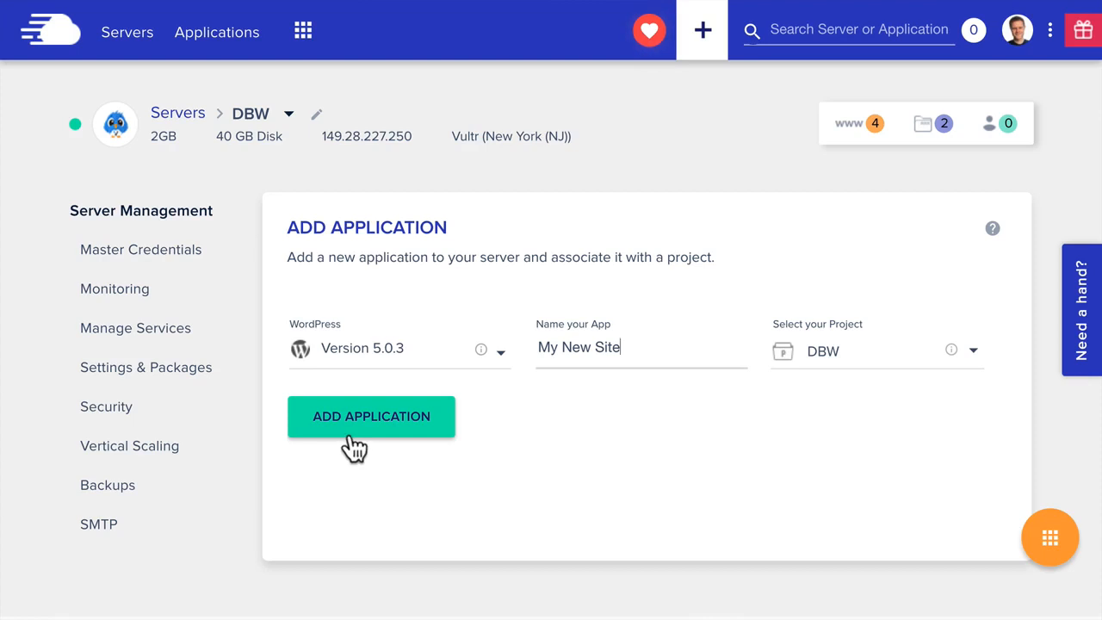
- Return to the applications list, view the Starter Site's clone and staging option, and open that application's access details
{"action": "left_click", "coordinate": [207, 49]}
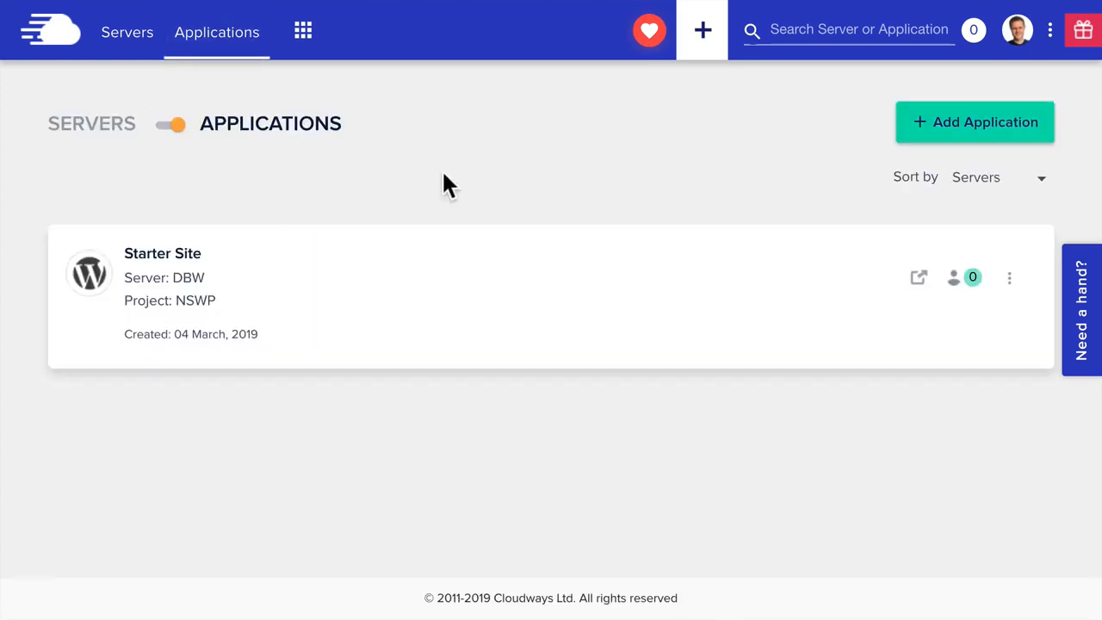
{"action": "left_click", "coordinate": [1009, 277]}
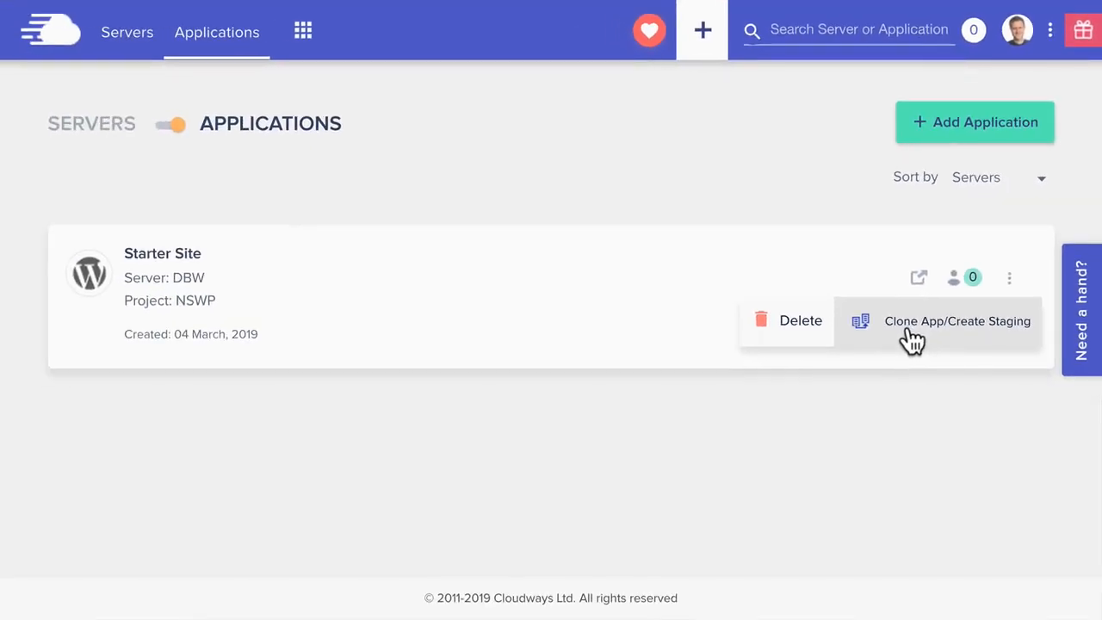
{"action": "left_click", "coordinate": [154, 255]}
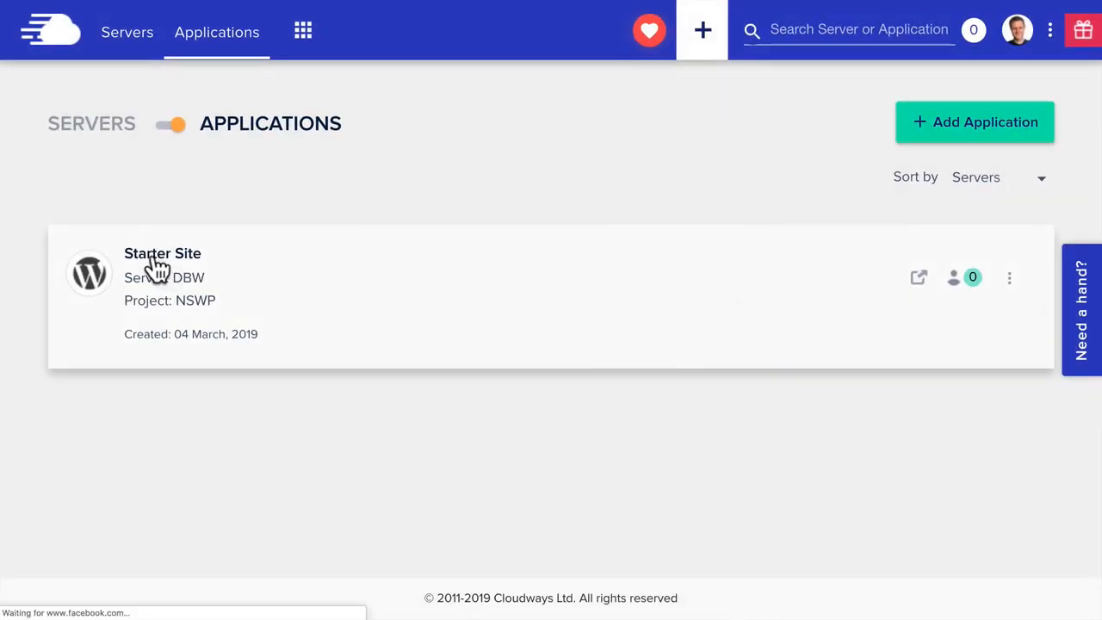
{"action": "mouse_move", "coordinate": [1045, 544]}
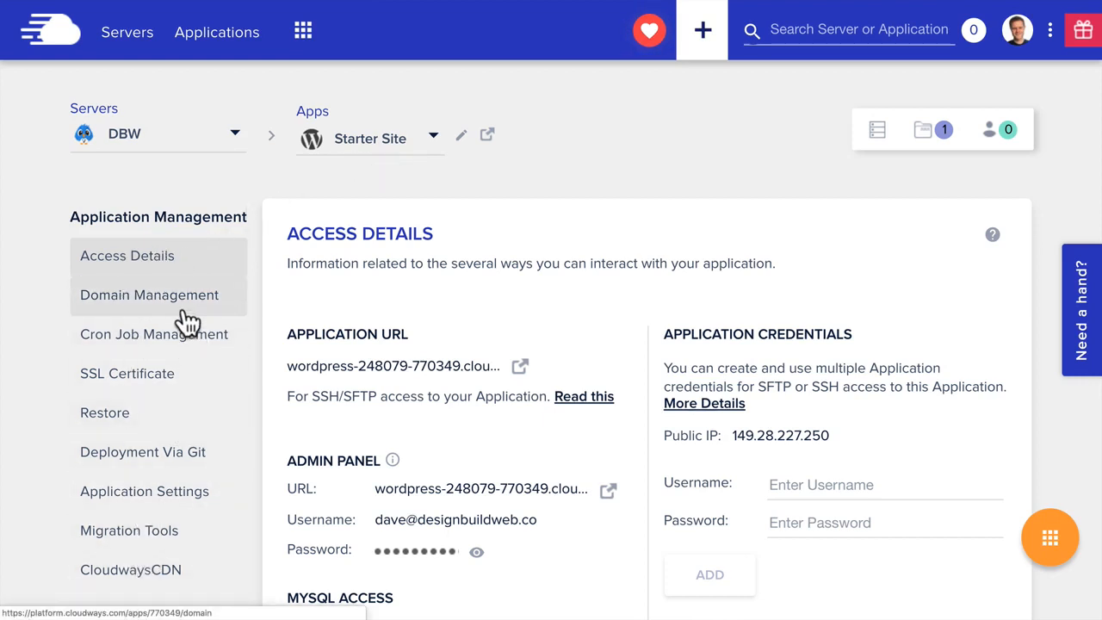
- Enter example.com as the primary domain in the Starter Site's domain management
{"action": "left_click", "coordinate": [143, 310]}
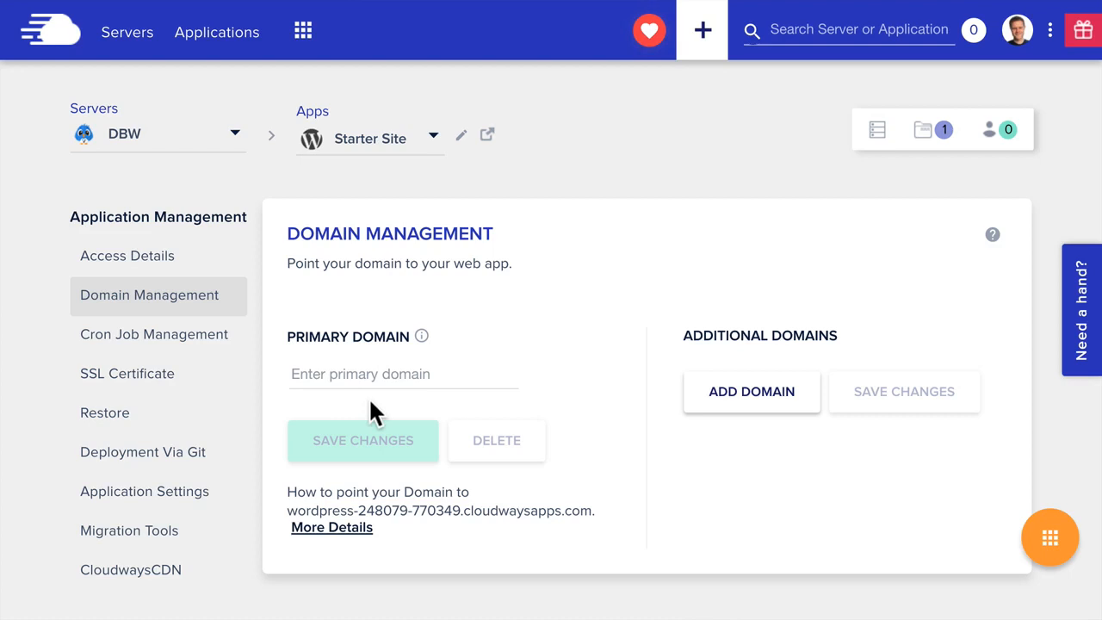
{"action": "left_click", "coordinate": [326, 377]}
{"action": "type", "text": "examp"}
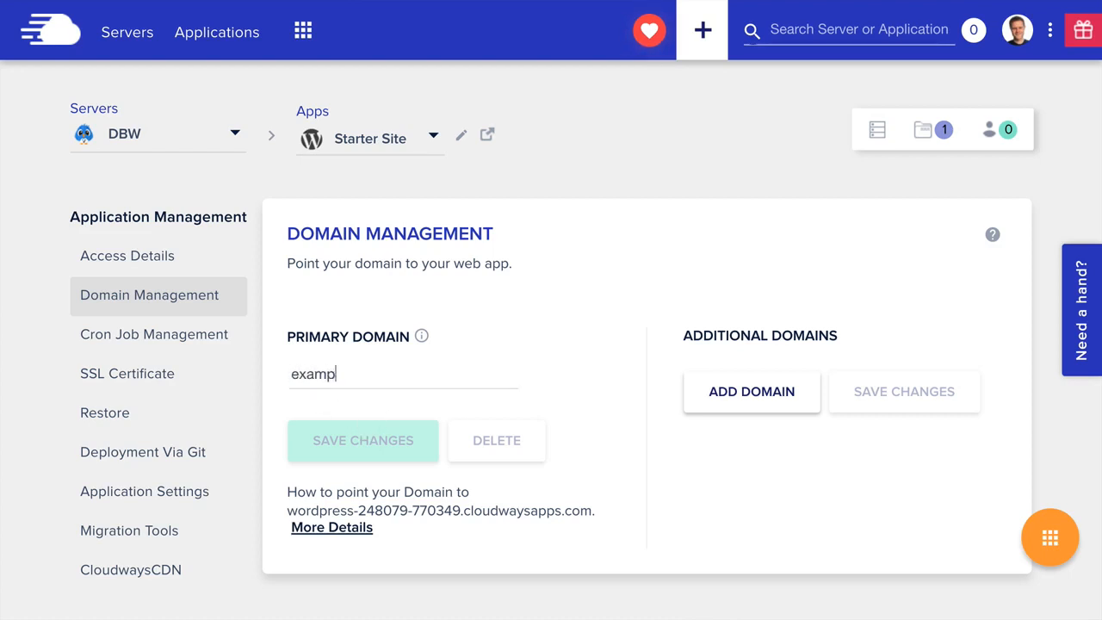
{"action": "type", "text": "le.com"}
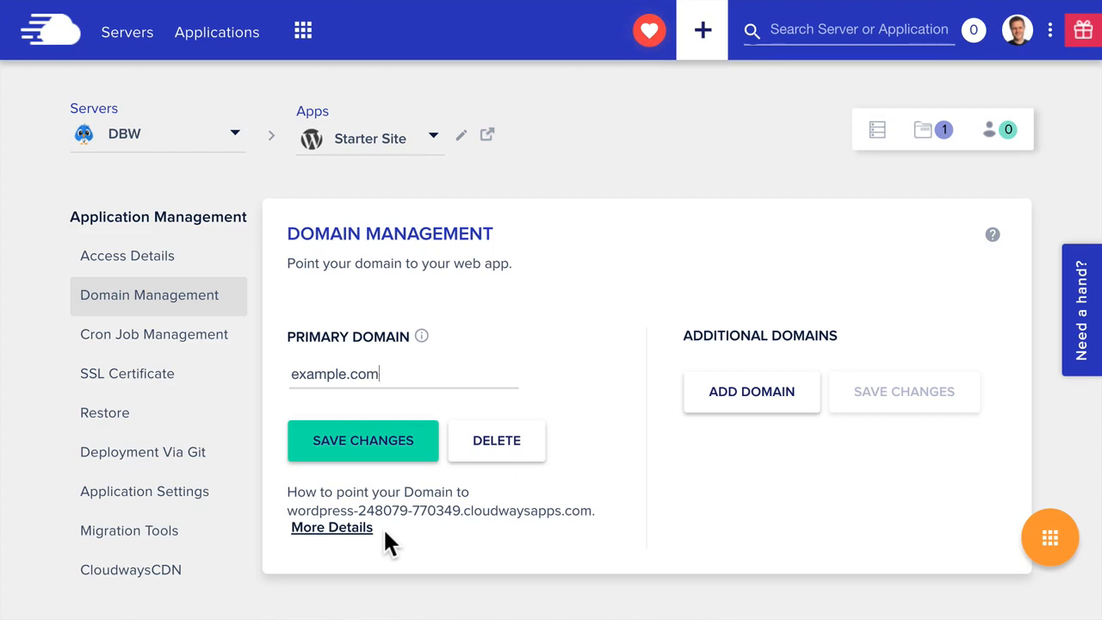
- Review the Starter Site's Let's Encrypt SSL certificate settings and its WordPress migration tool
{"action": "left_click", "coordinate": [136, 382]}
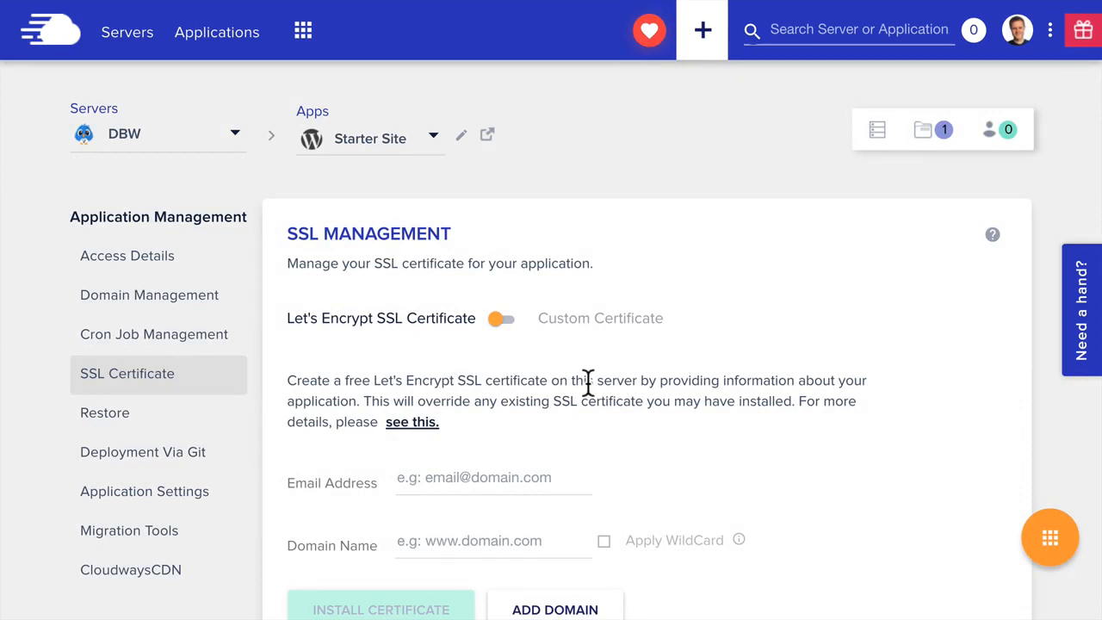
{"action": "scroll", "coordinate": [585, 381], "scroll_direction": "down", "scroll_amount": 1}
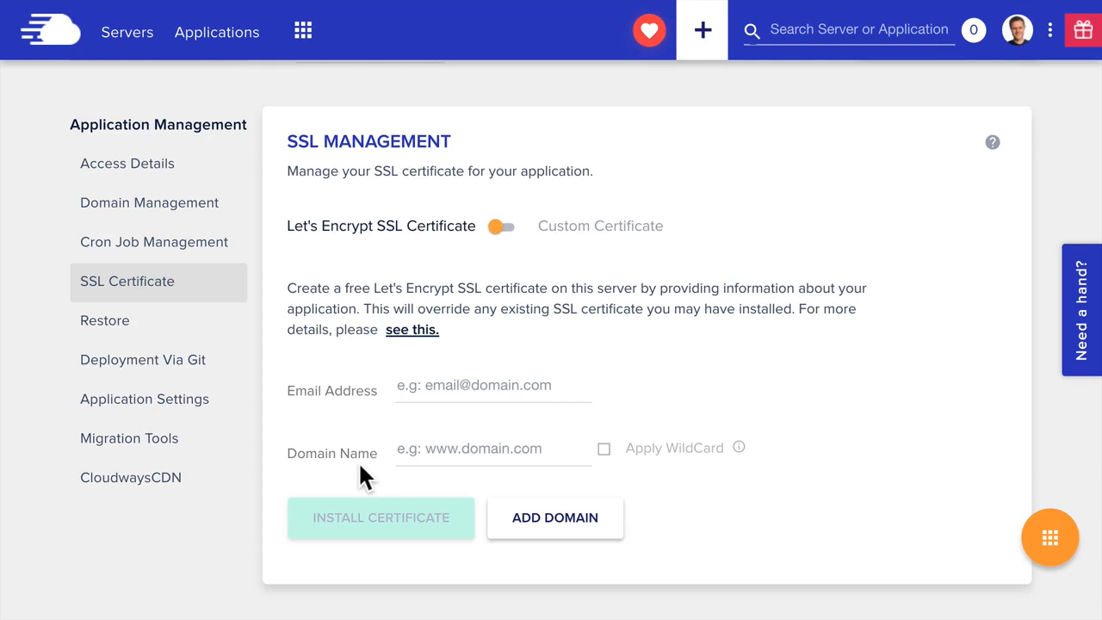
{"action": "left_click", "coordinate": [147, 446]}
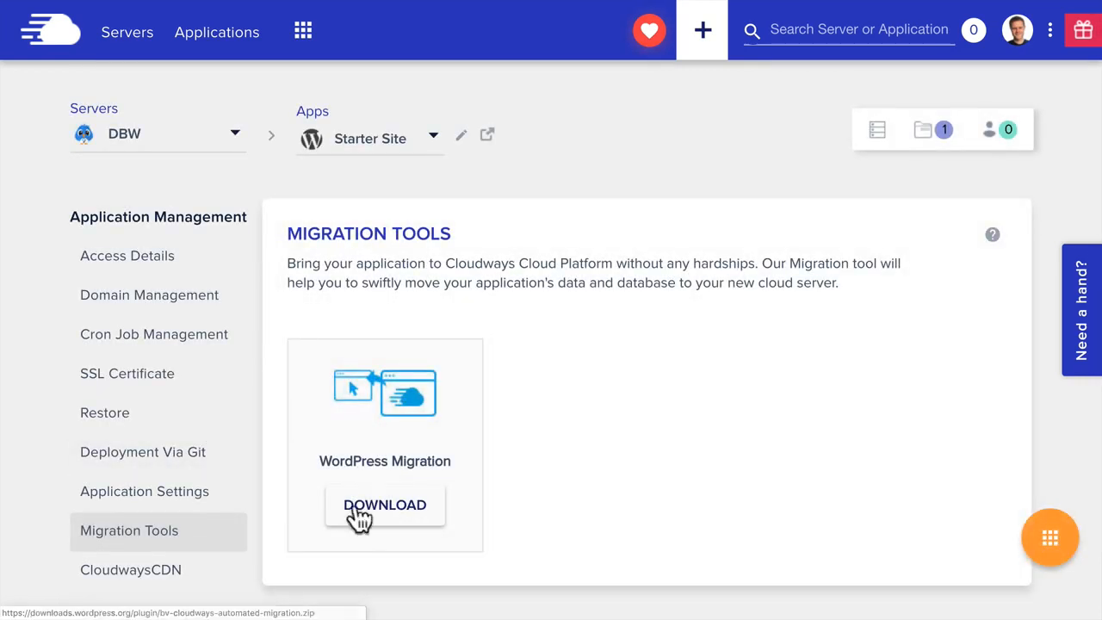